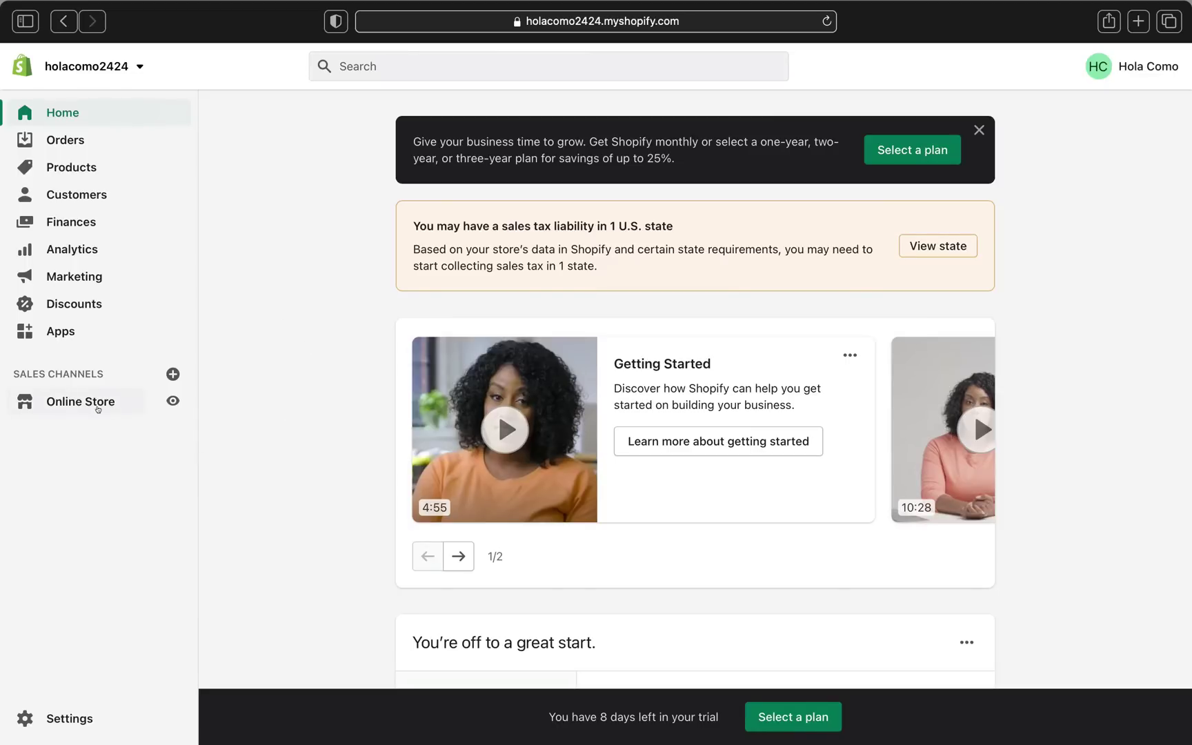
Open the Online Store Themes page and start customizing the current Dawn theme.
{"action": "left_click", "coordinate": [99, 405]}
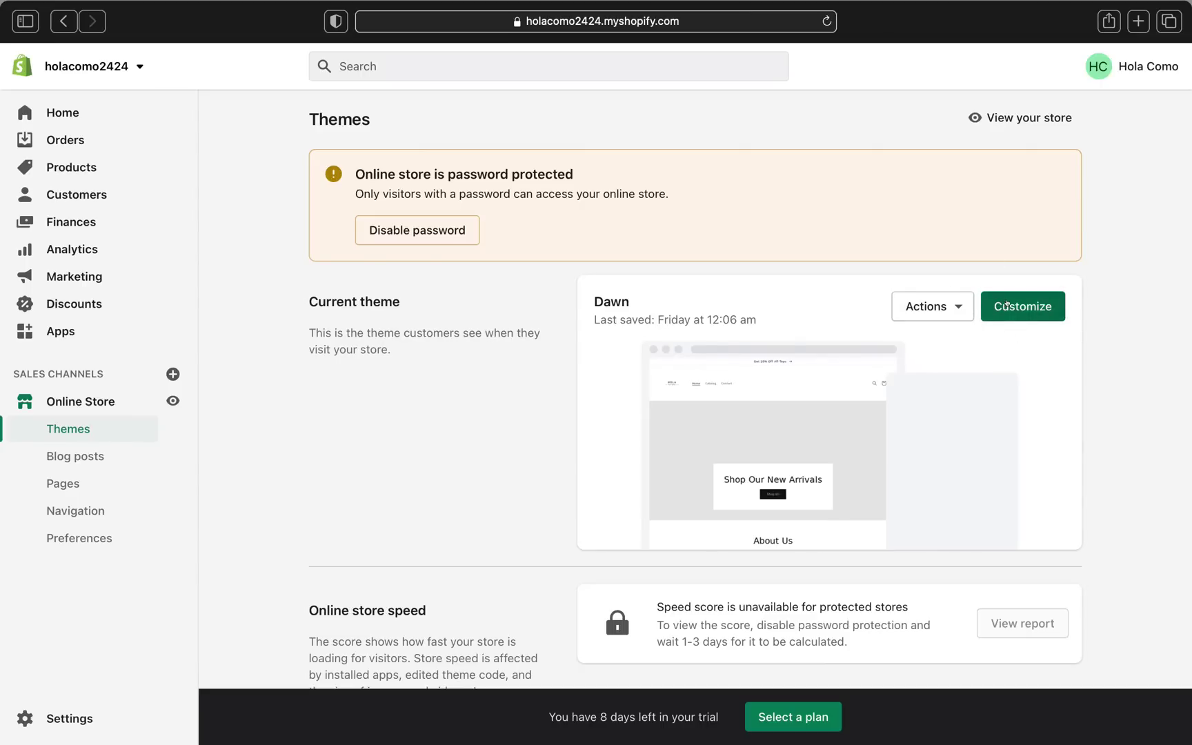
{"action": "left_click", "coordinate": [1006, 304]}
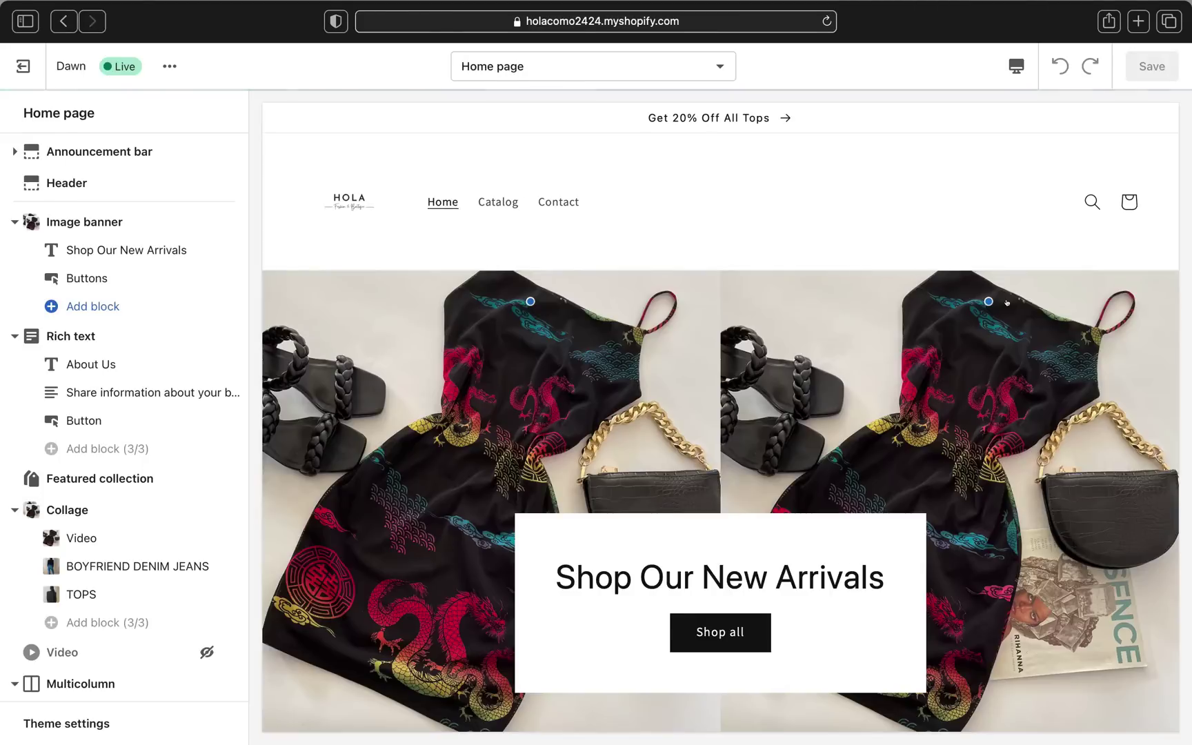
Scroll the Dawn home page preview down to review the footer, then bring up Theme settings.
{"action": "scroll", "coordinate": [1006, 302], "scroll_direction": "down", "scroll_amount": 10}
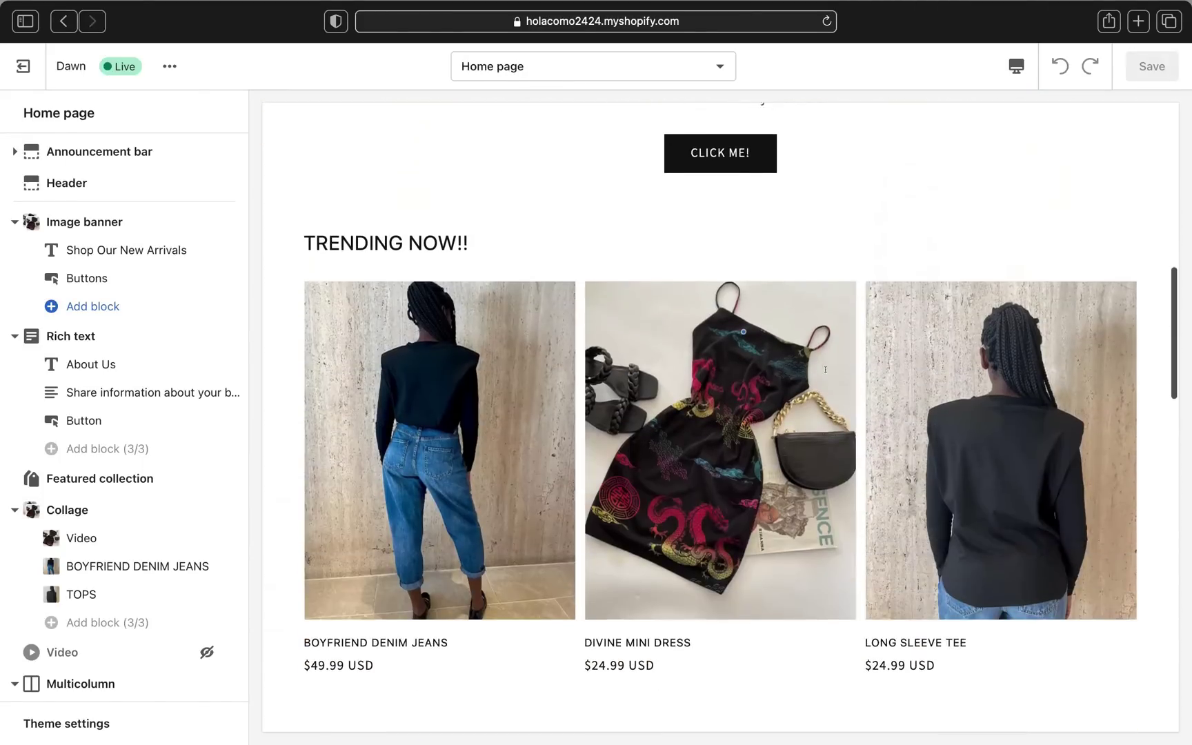
{"action": "scroll", "coordinate": [825, 369], "scroll_direction": "down", "scroll_amount": 15}
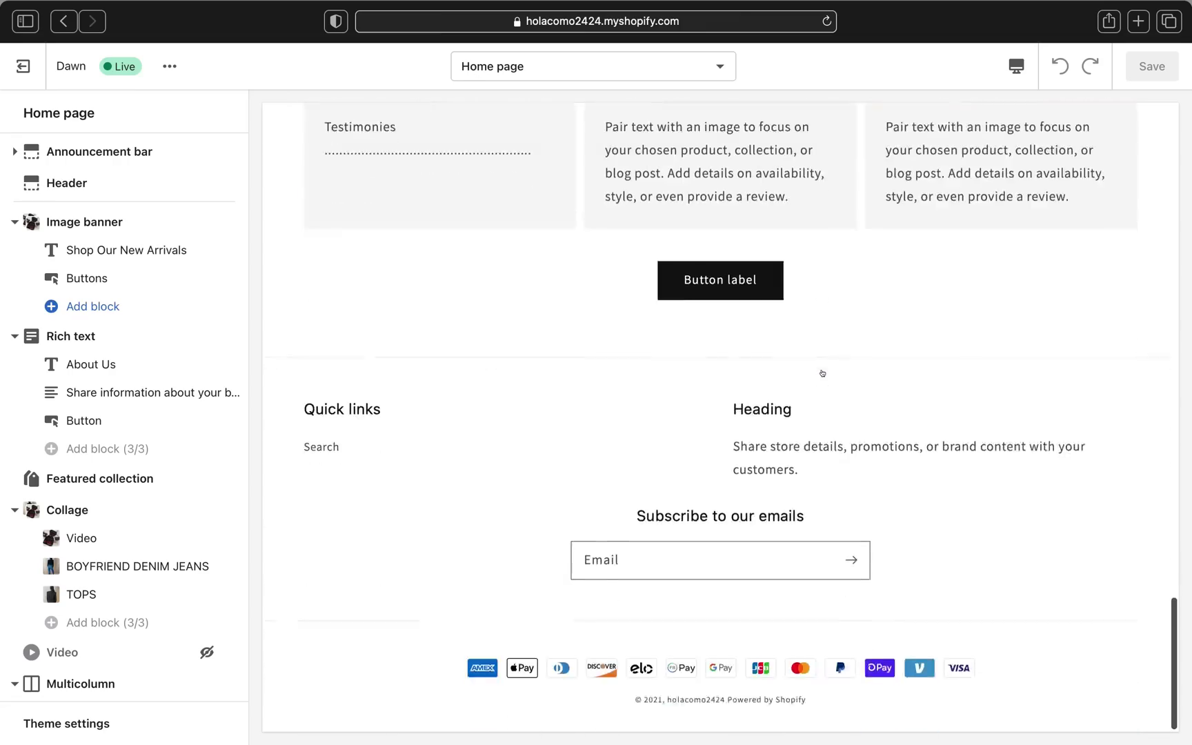
{"action": "scroll", "coordinate": [822, 373], "scroll_direction": "up", "scroll_amount": 20}
{"action": "scroll", "coordinate": [826, 373], "scroll_direction": "down", "scroll_amount": 10}
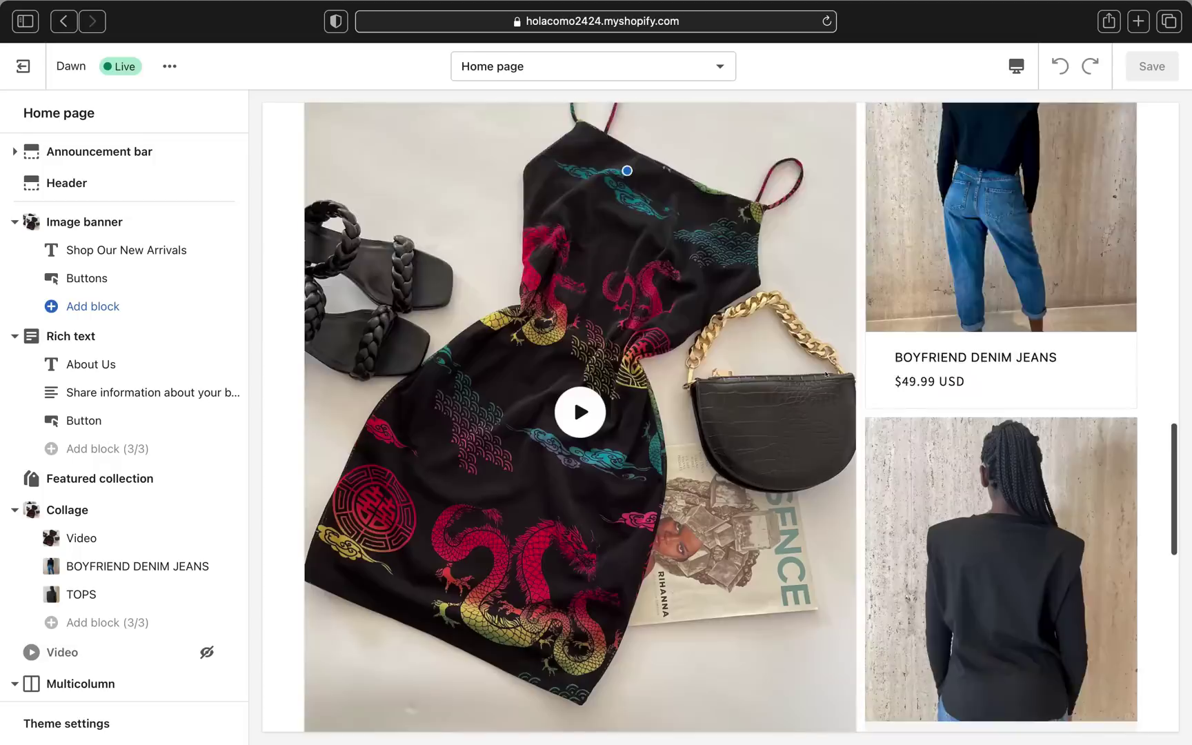
{"action": "scroll", "coordinate": [825, 373], "scroll_direction": "down", "scroll_amount": 15}
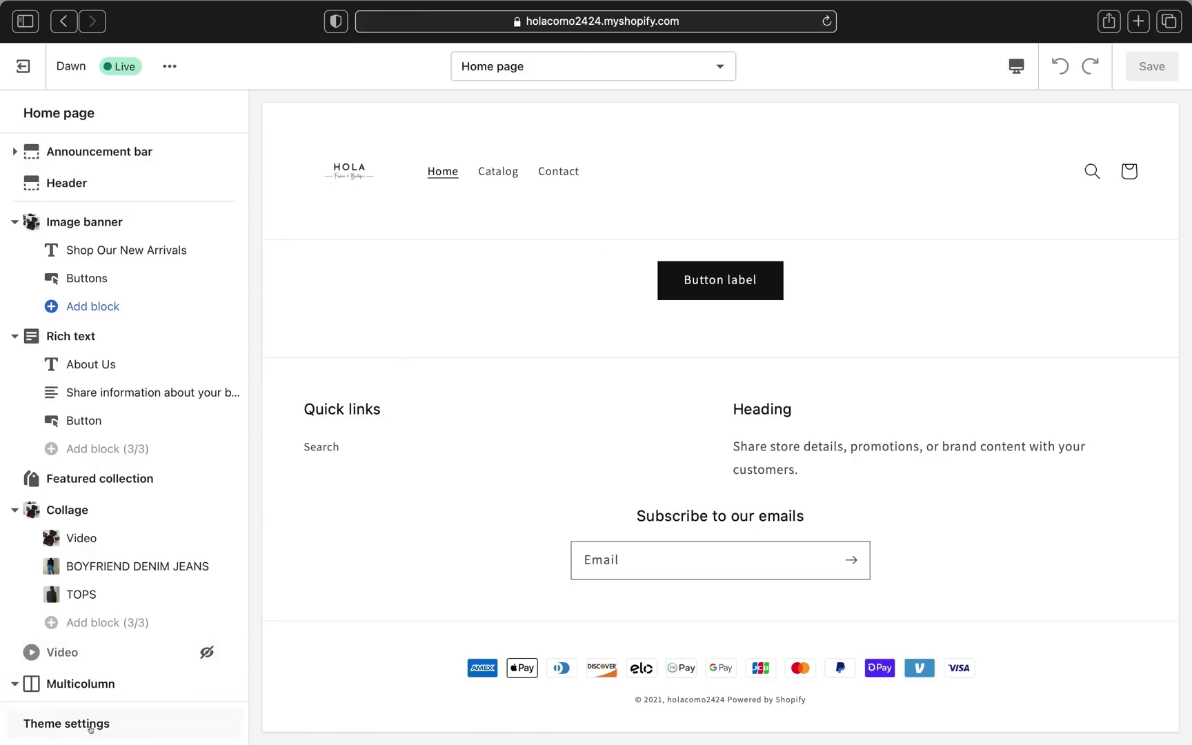
{"action": "left_click", "coordinate": [54, 726]}
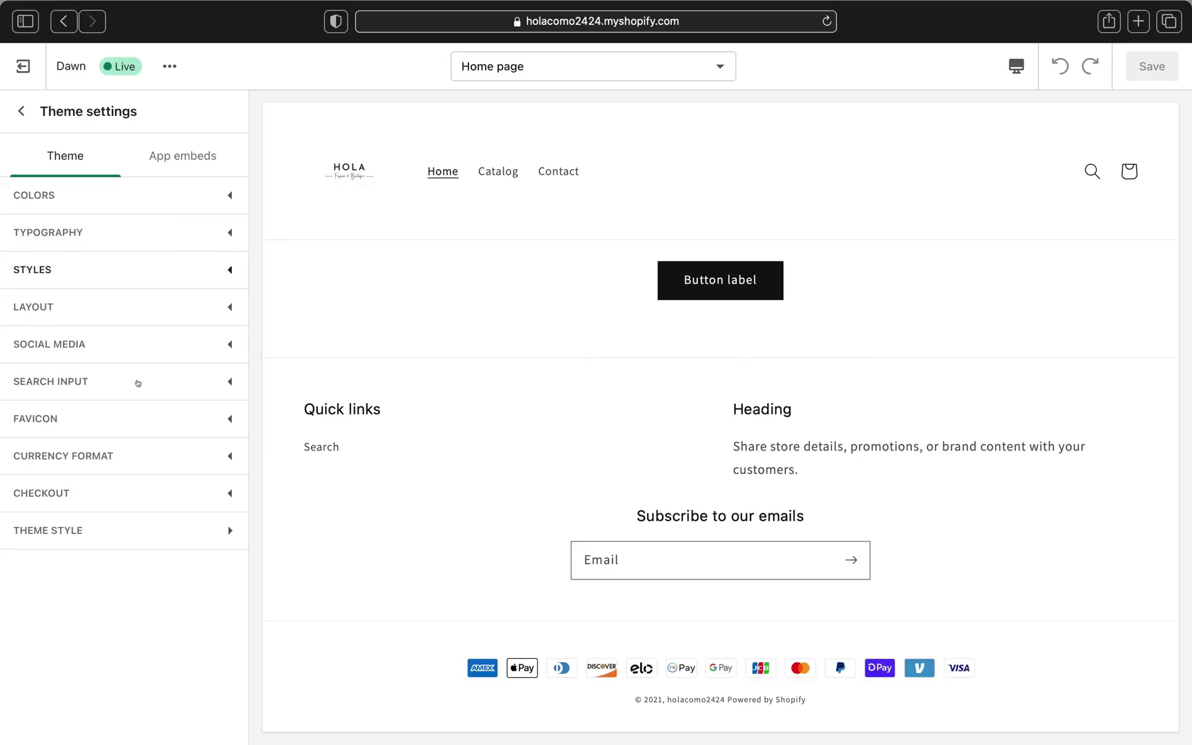
Expand the Social media settings, select the Instagram link field, and switch to the Instagram tab.
{"action": "left_click", "coordinate": [49, 345]}
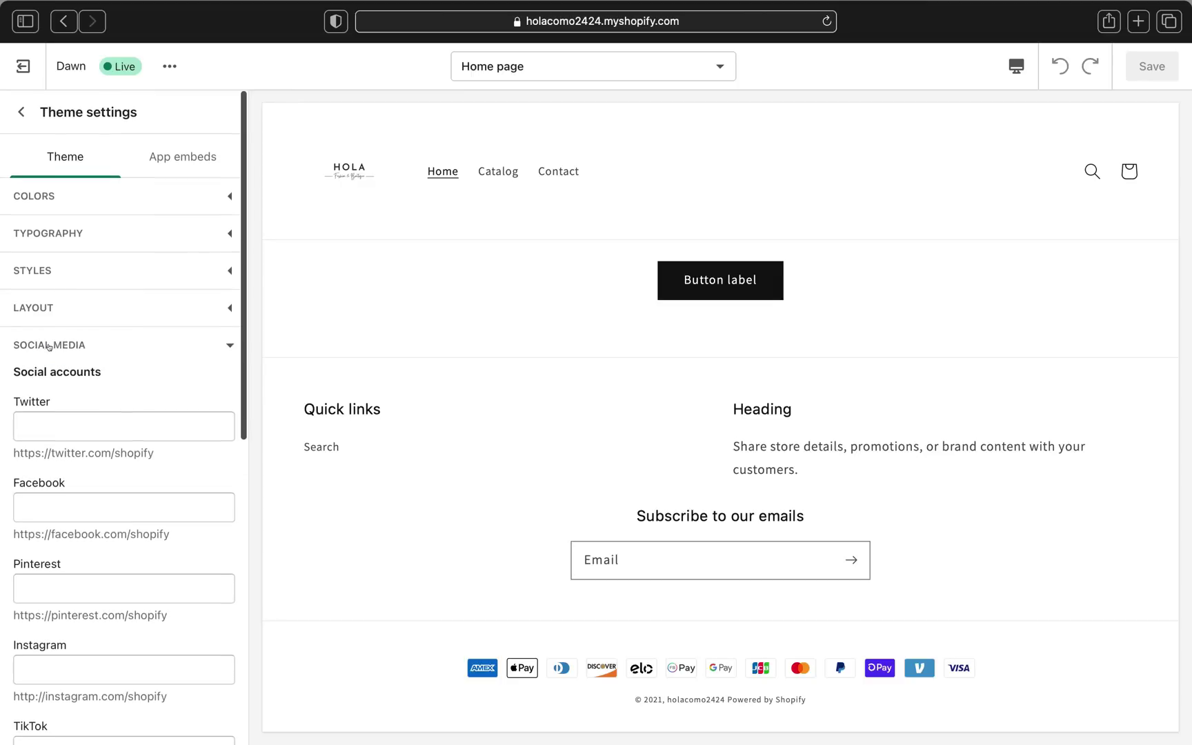
{"action": "scroll", "coordinate": [59, 379], "scroll_direction": "down", "scroll_amount": 3}
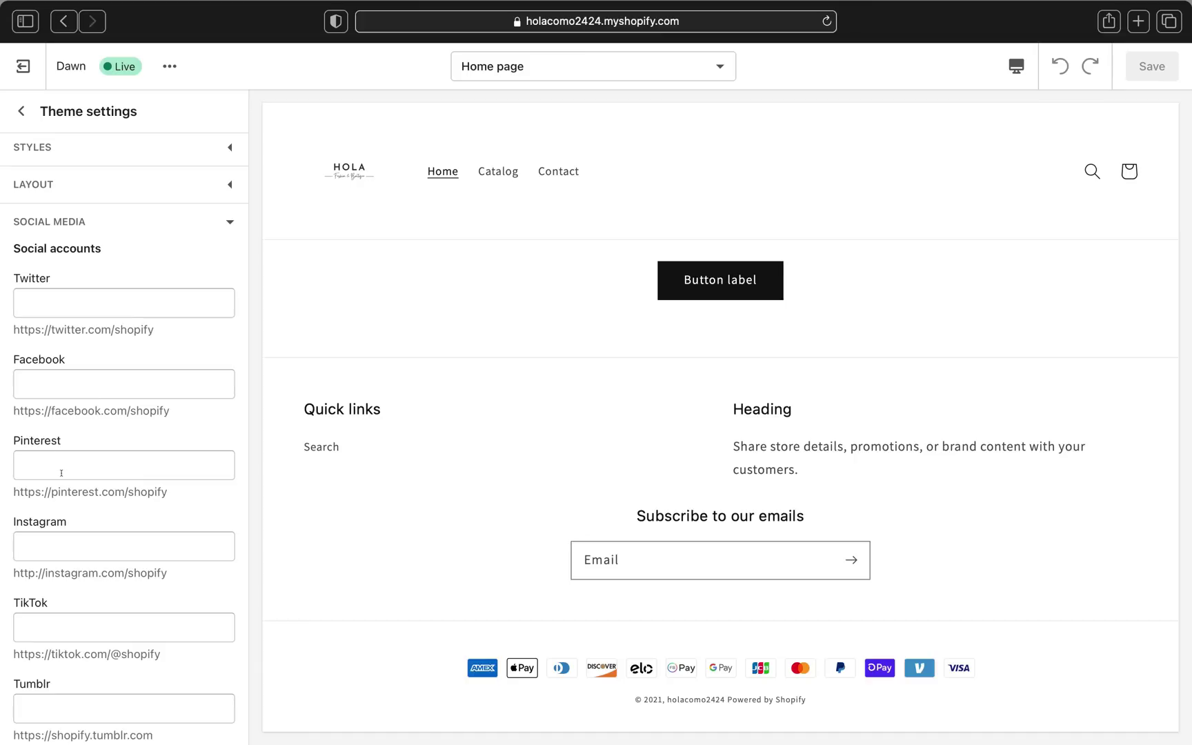
{"action": "scroll", "coordinate": [61, 473], "scroll_direction": "down", "scroll_amount": 5}
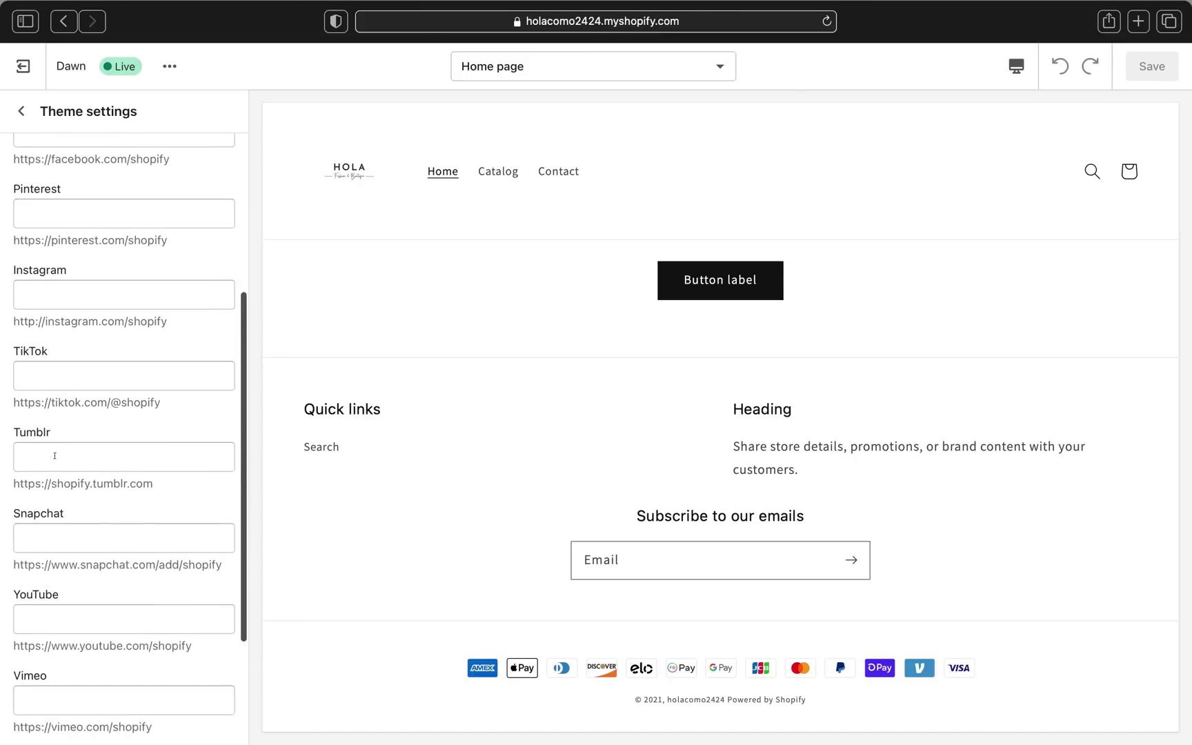
{"action": "scroll", "coordinate": [55, 455], "scroll_direction": "down", "scroll_amount": 4}
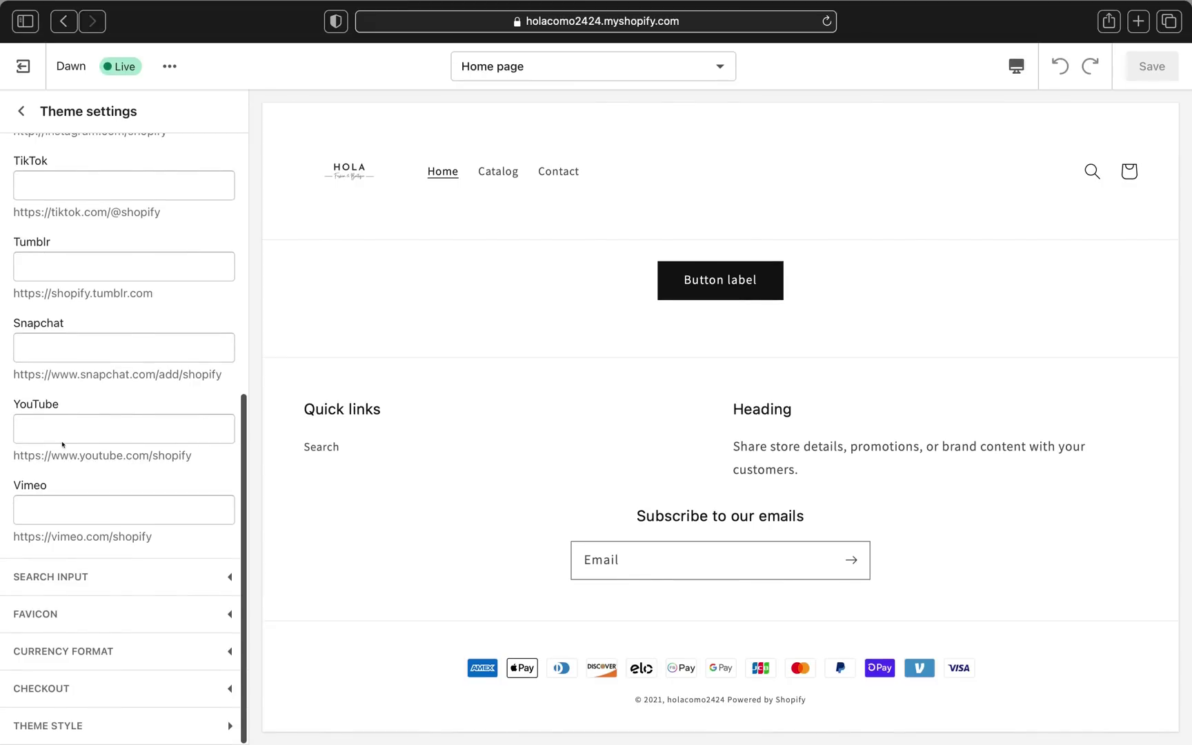
{"action": "scroll", "coordinate": [62, 445], "scroll_direction": "up", "scroll_amount": 6}
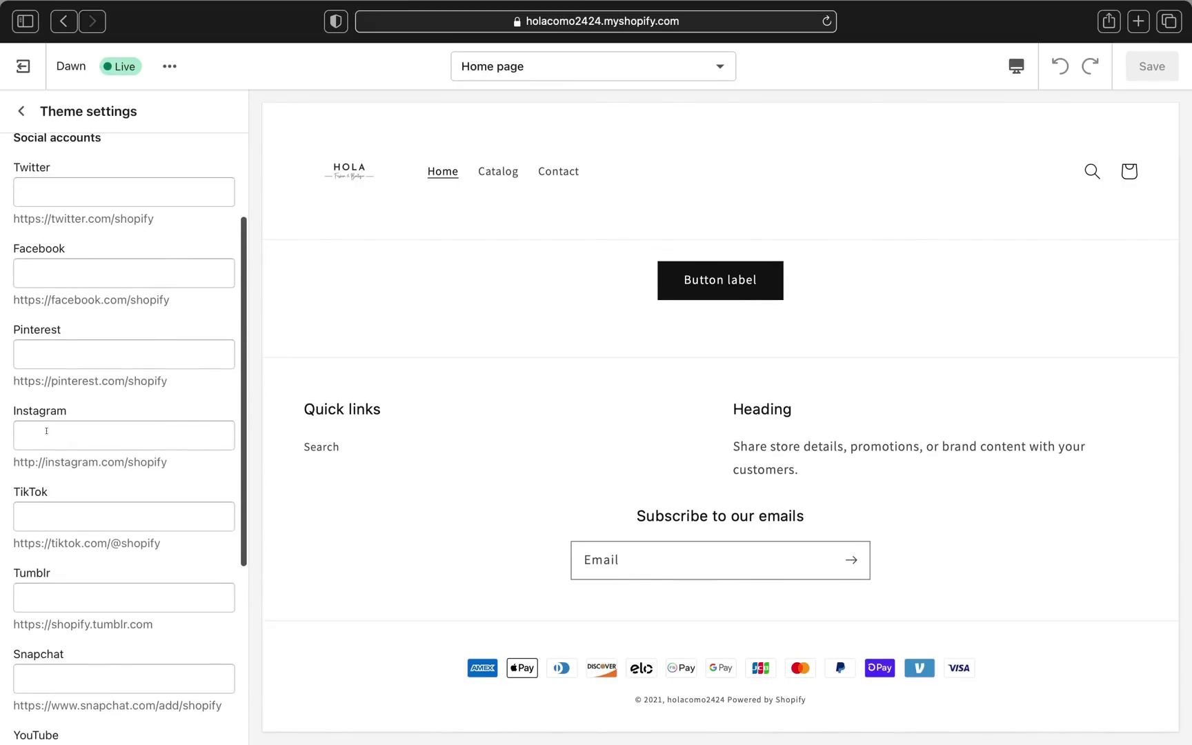
{"action": "left_click", "coordinate": [49, 434]}
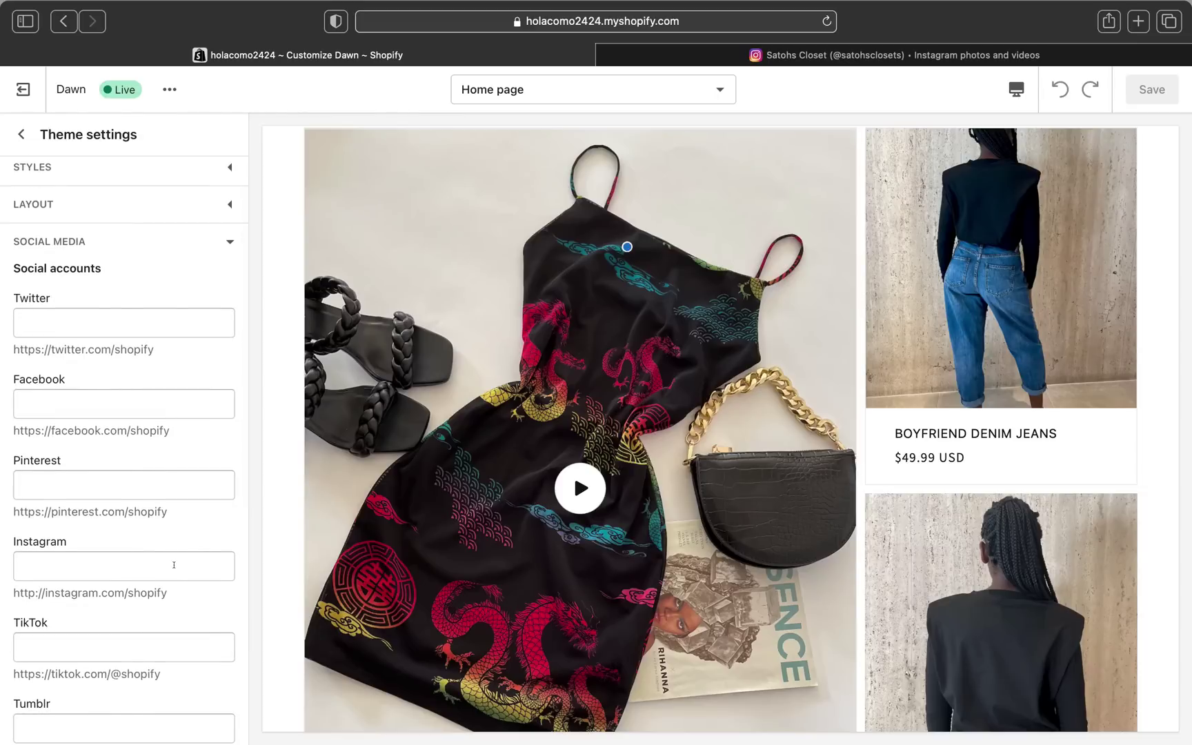
{"action": "left_click", "coordinate": [173, 564]}
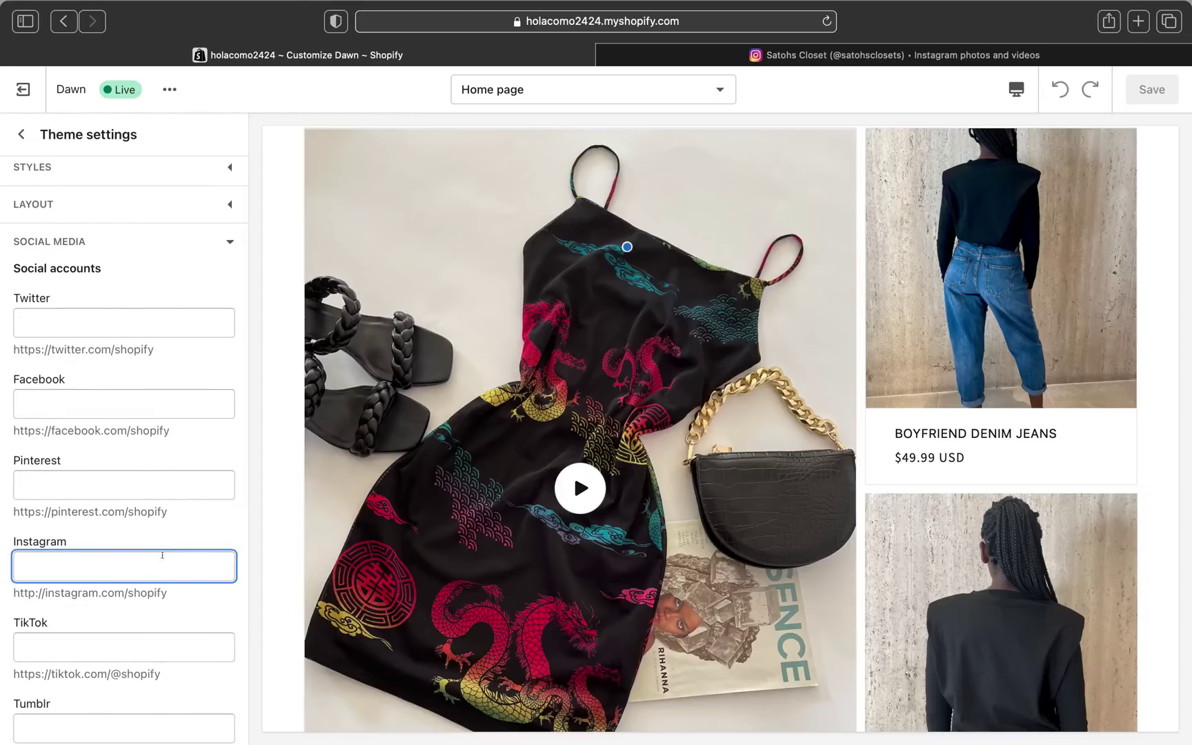
{"action": "scroll", "coordinate": [164, 559], "scroll_direction": "down", "scroll_amount": 3}
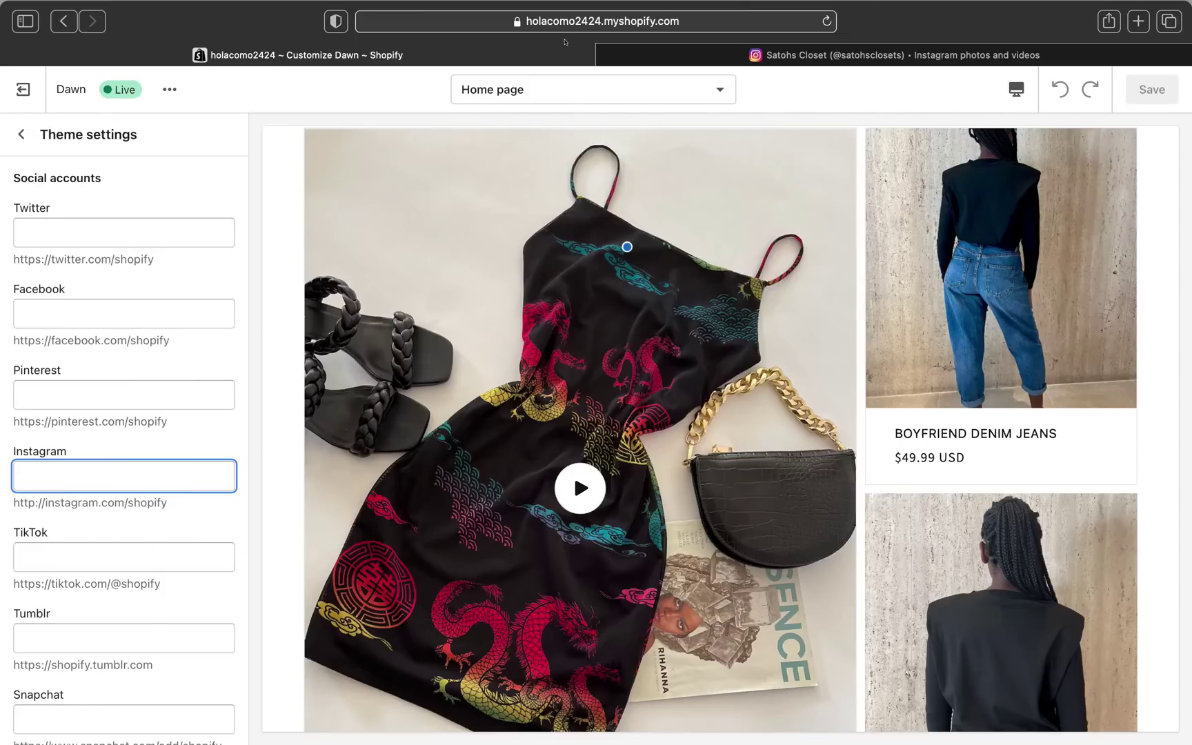
{"action": "left_click", "coordinate": [648, 57]}
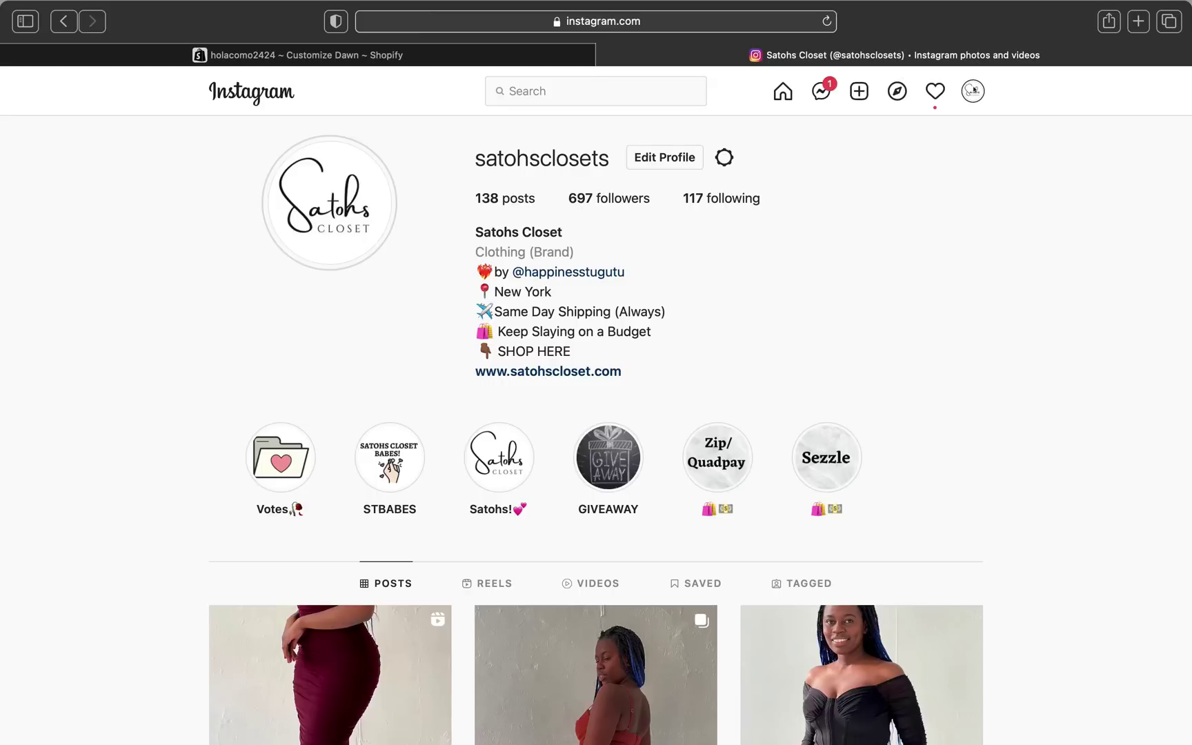
Browse the store's Instagram profile page.
{"action": "left_click", "coordinate": [973, 90]}
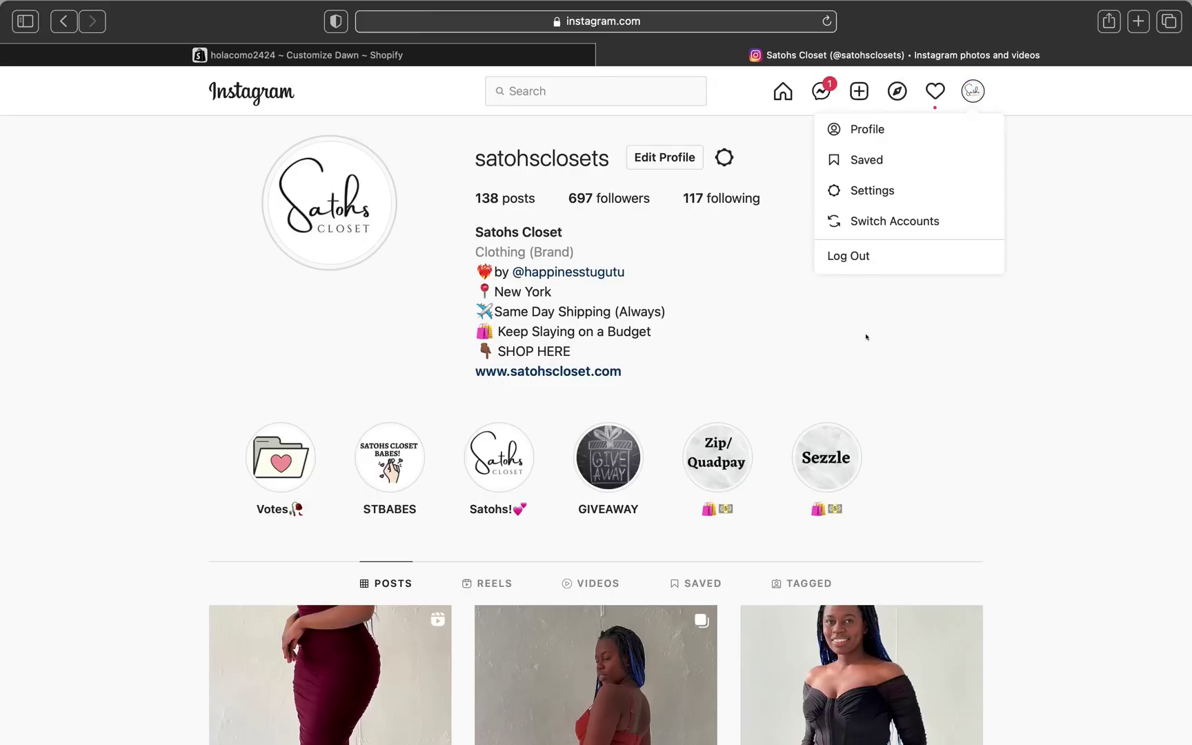
{"action": "scroll", "coordinate": [866, 336], "scroll_direction": "down", "scroll_amount": 15}
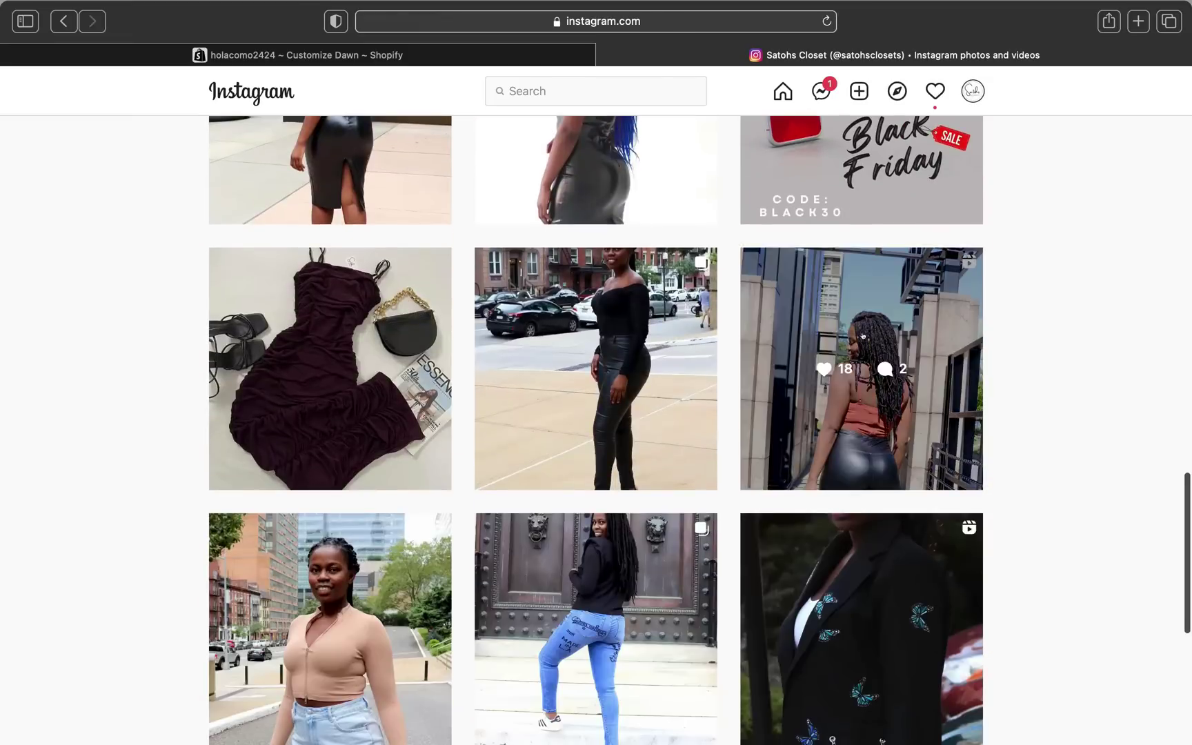
{"action": "scroll", "coordinate": [862, 336], "scroll_direction": "up", "scroll_amount": 15}
{"action": "scroll", "coordinate": [862, 335], "scroll_direction": "down", "scroll_amount": 4}
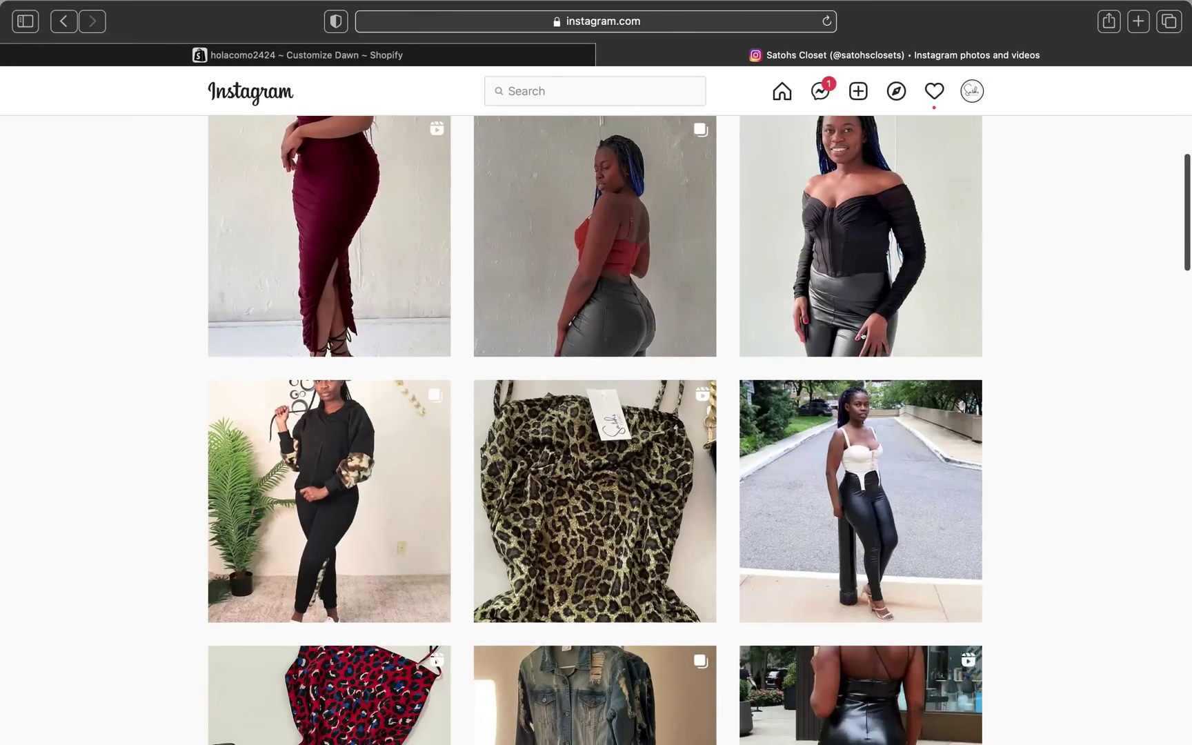
{"action": "scroll", "coordinate": [862, 336], "scroll_direction": "down", "scroll_amount": 1}
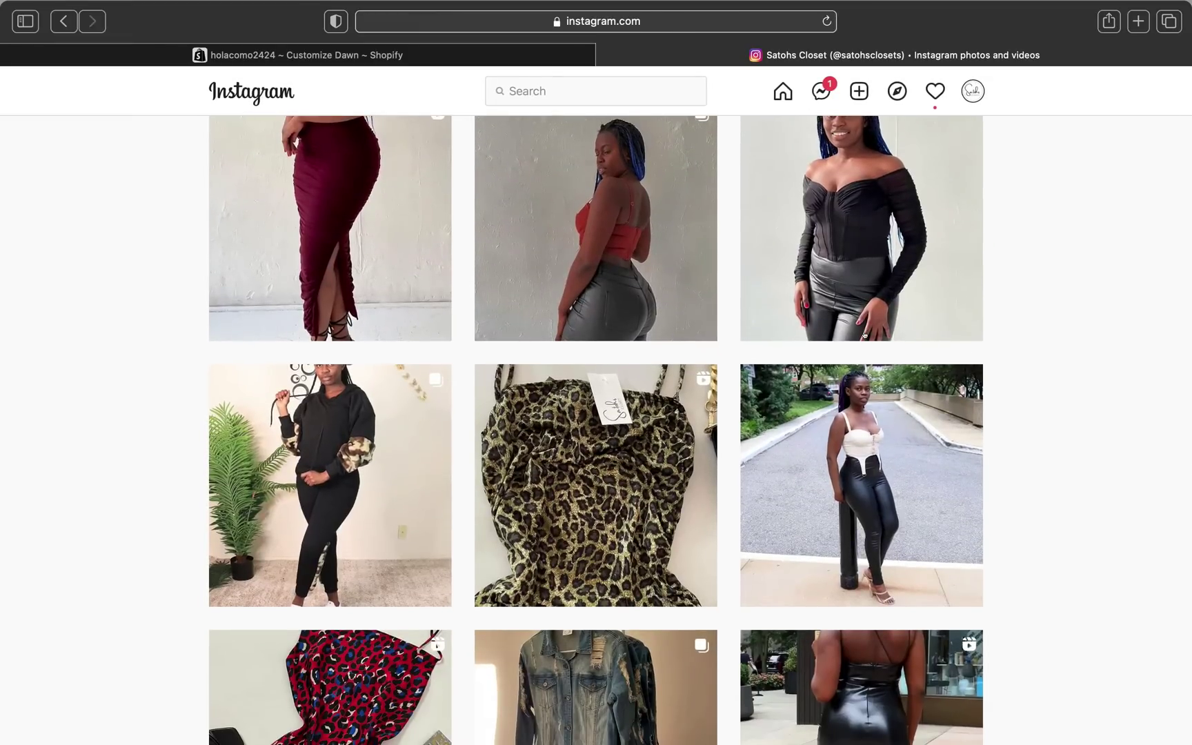
{"action": "scroll", "coordinate": [864, 336], "scroll_direction": "down", "scroll_amount": 10}
{"action": "scroll", "coordinate": [864, 334], "scroll_direction": "up", "scroll_amount": 15}
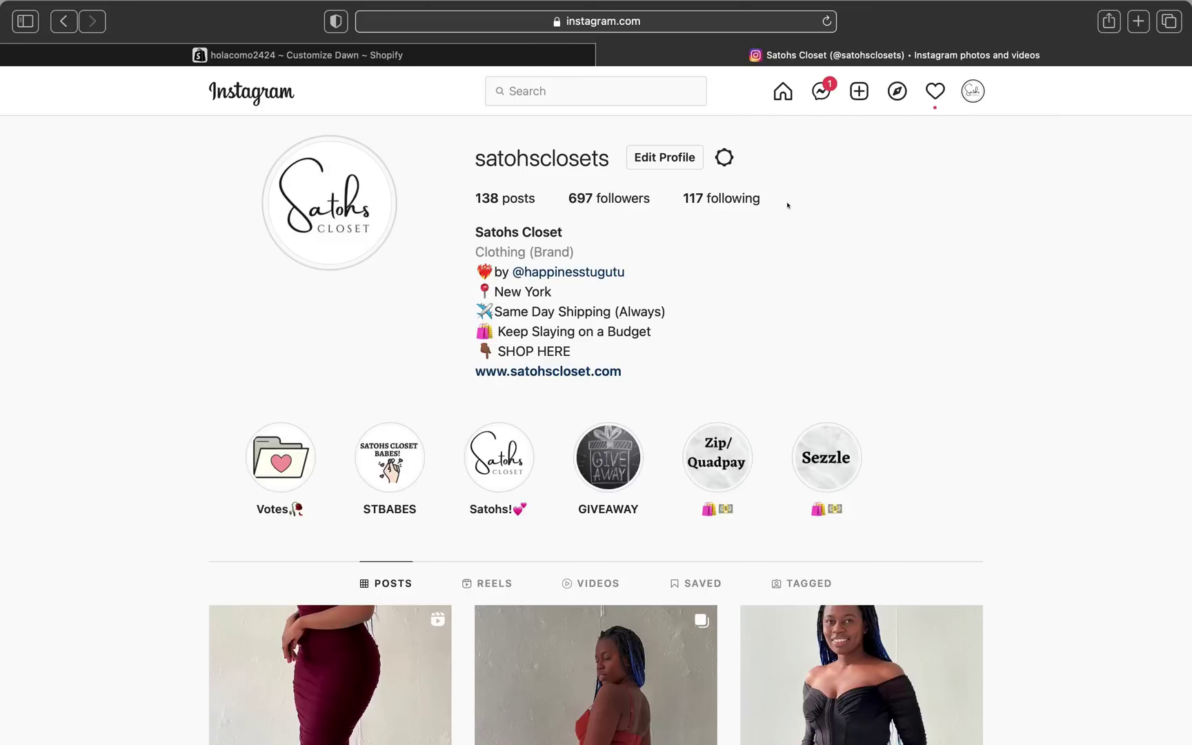
Copy the Instagram profile URL from the address bar and return to the Shopify editor.
{"action": "left_click", "coordinate": [583, 14]}
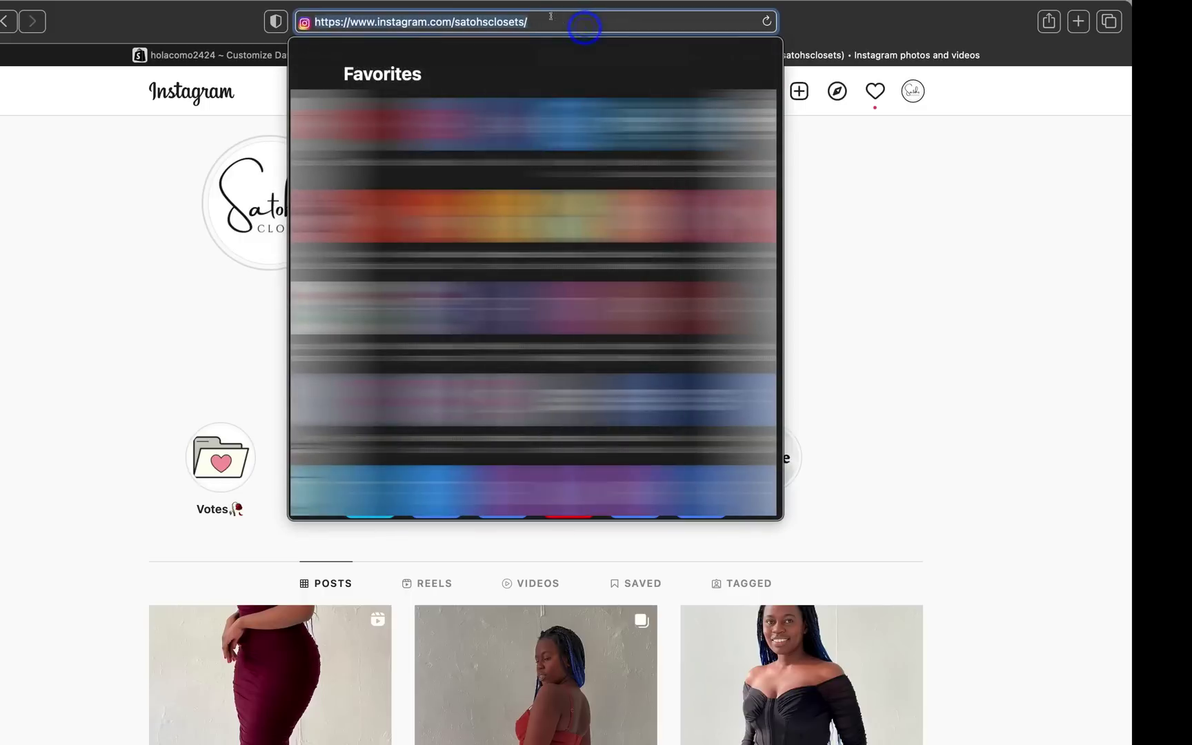
{"action": "right_click", "coordinate": [523, 12]}
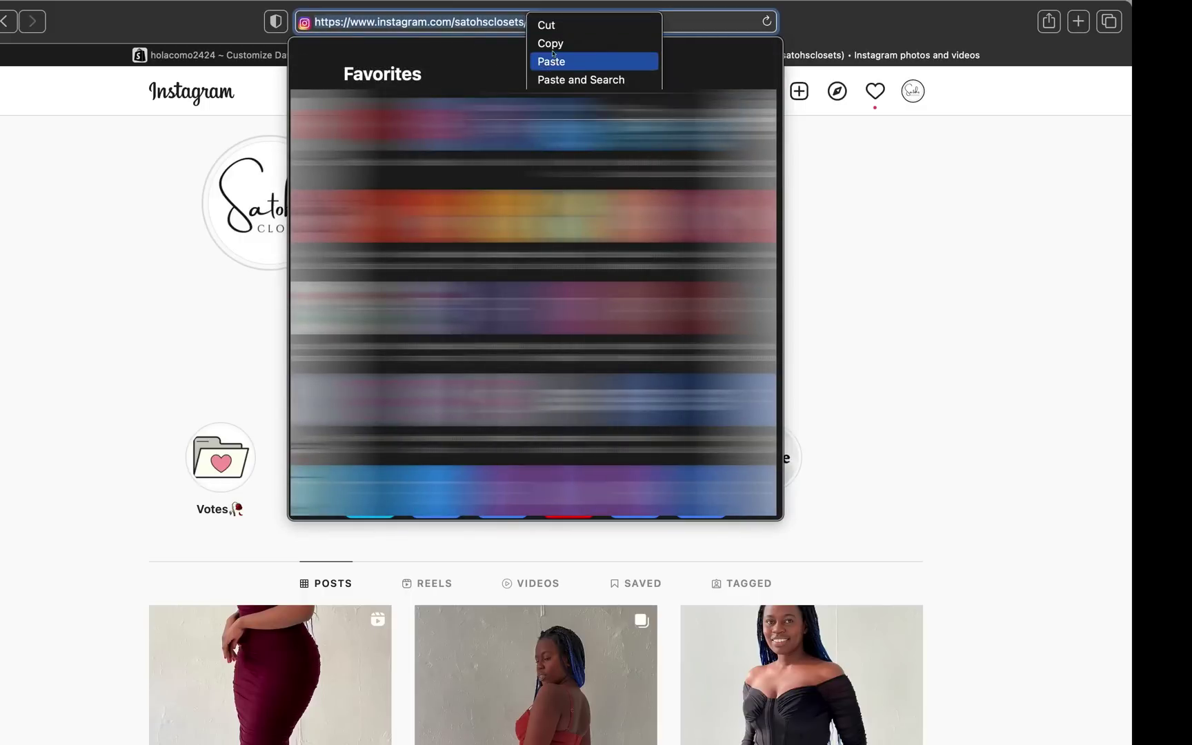
{"action": "left_click", "coordinate": [545, 43]}
{"action": "left_click", "coordinate": [868, 174]}
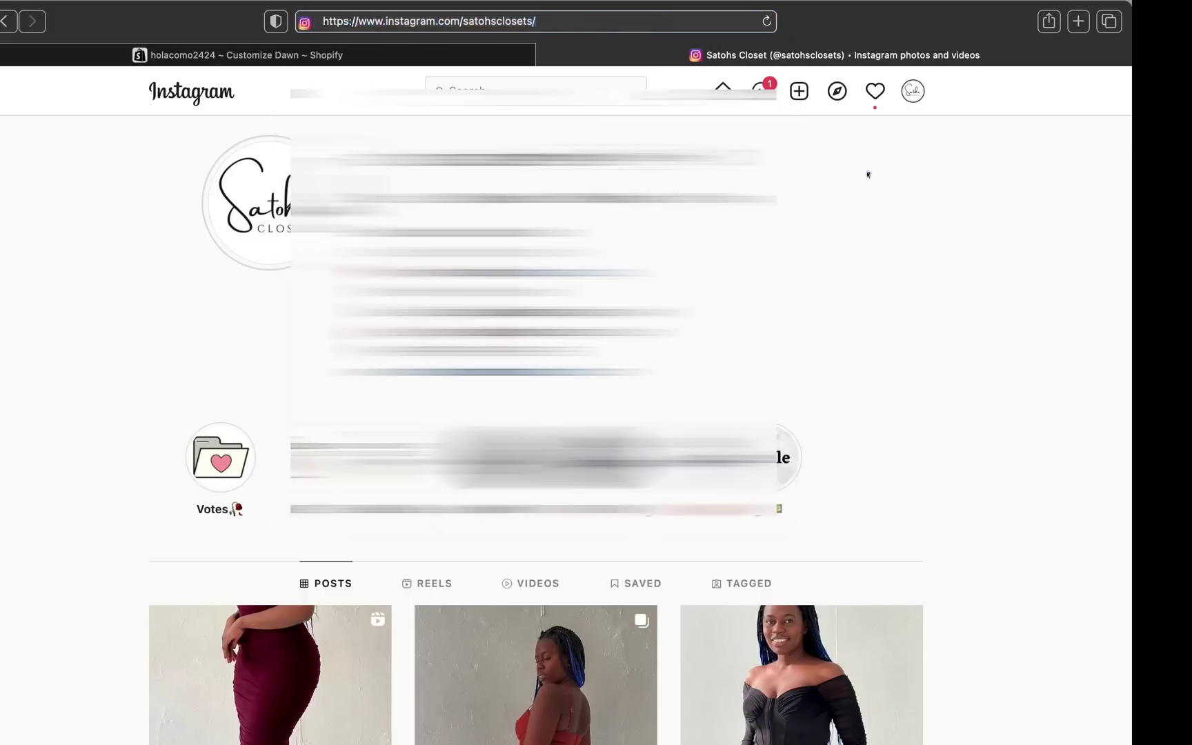
{"action": "left_click", "coordinate": [395, 74]}
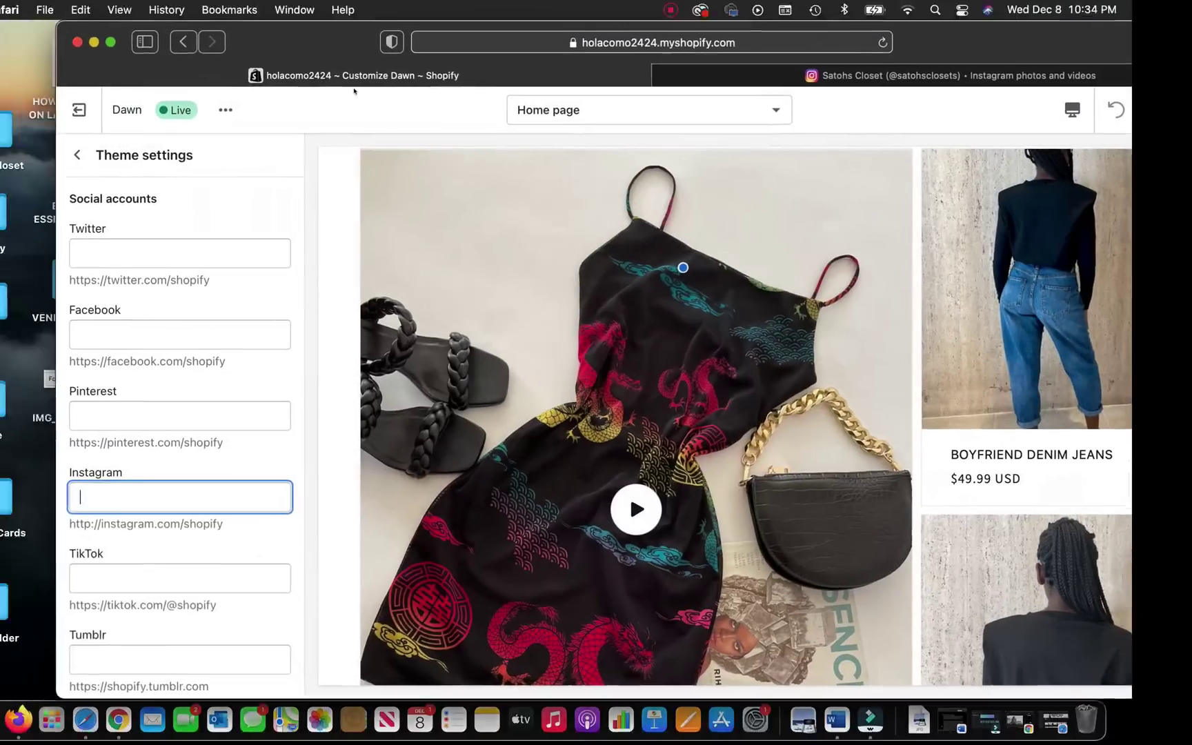
{"action": "right_click", "coordinate": [3, 476]}
Paste the Instagram profile link into the Instagram field and select the YouTube field.
{"action": "left_click", "coordinate": [2, 521]}
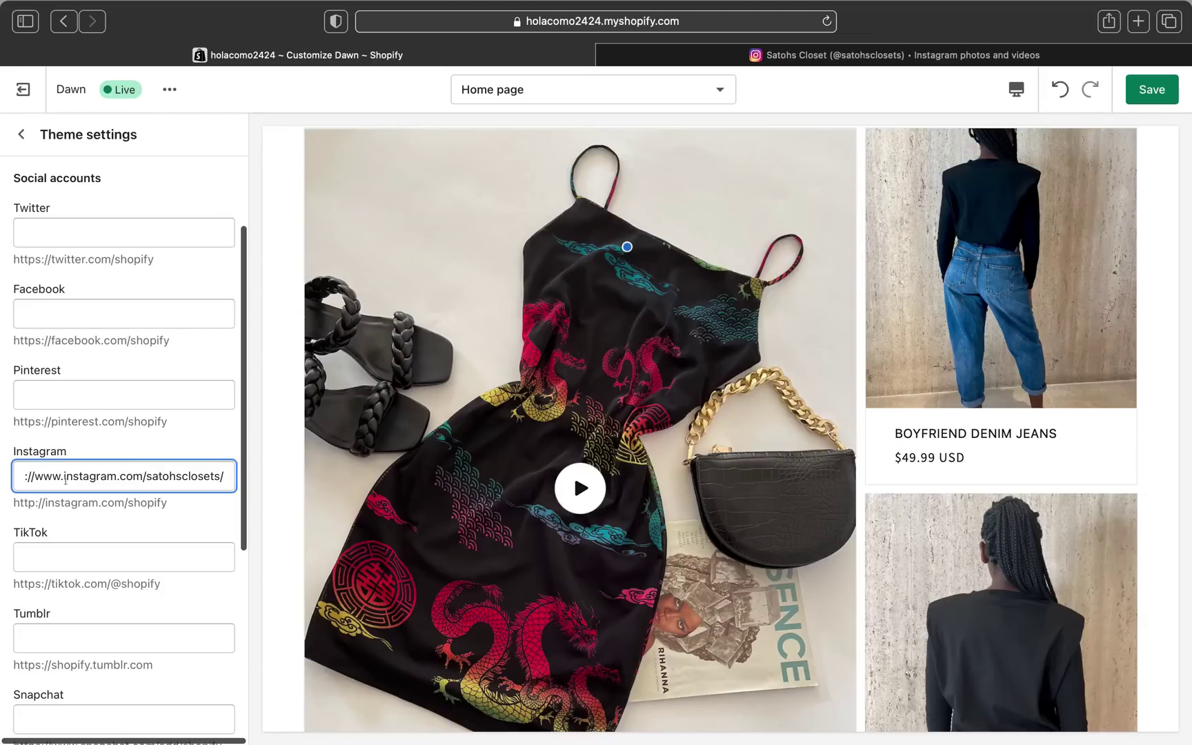
{"action": "left_click", "coordinate": [537, 28]}
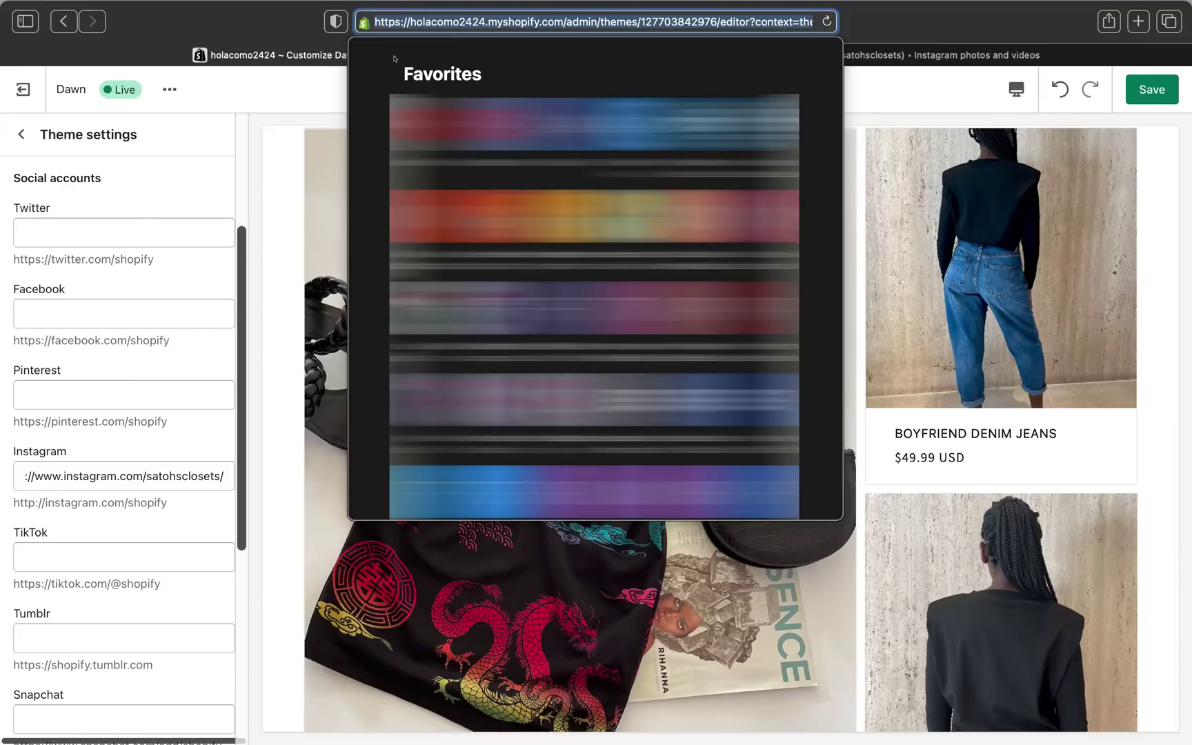
{"action": "left_click", "coordinate": [96, 556]}
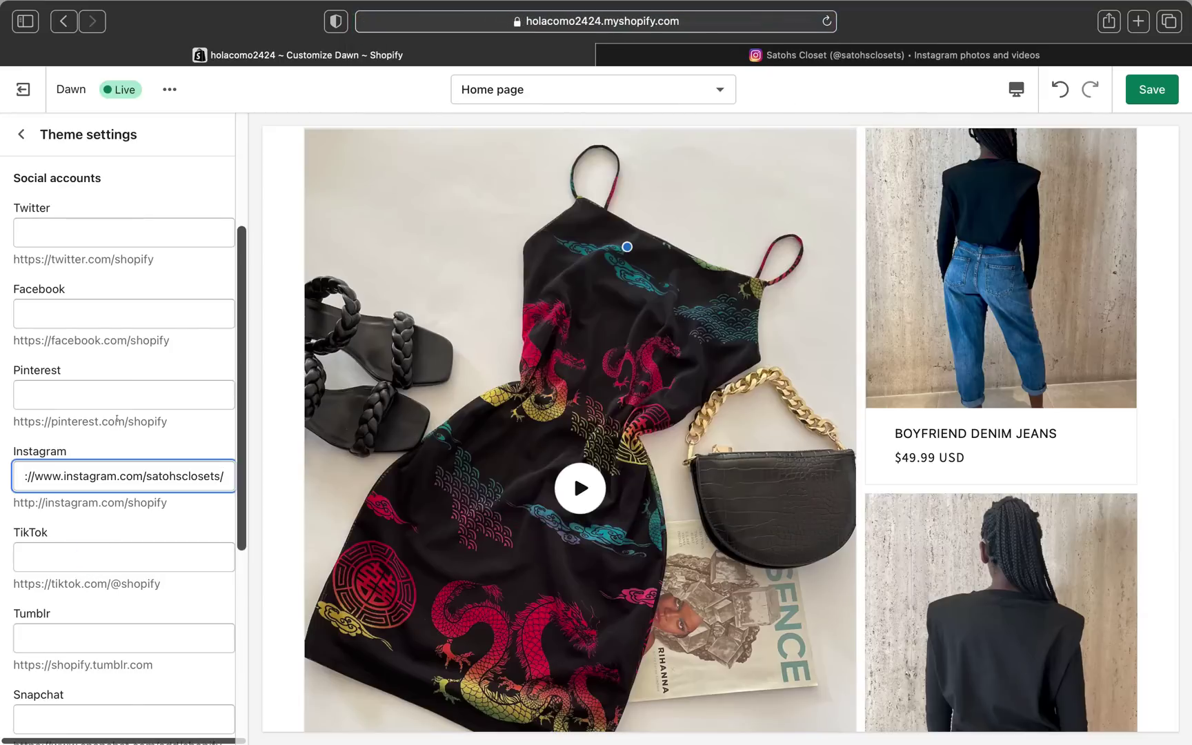
{"action": "scroll", "coordinate": [195, 515], "scroll_direction": "down", "scroll_amount": 5}
{"action": "left_click", "coordinate": [123, 557]}
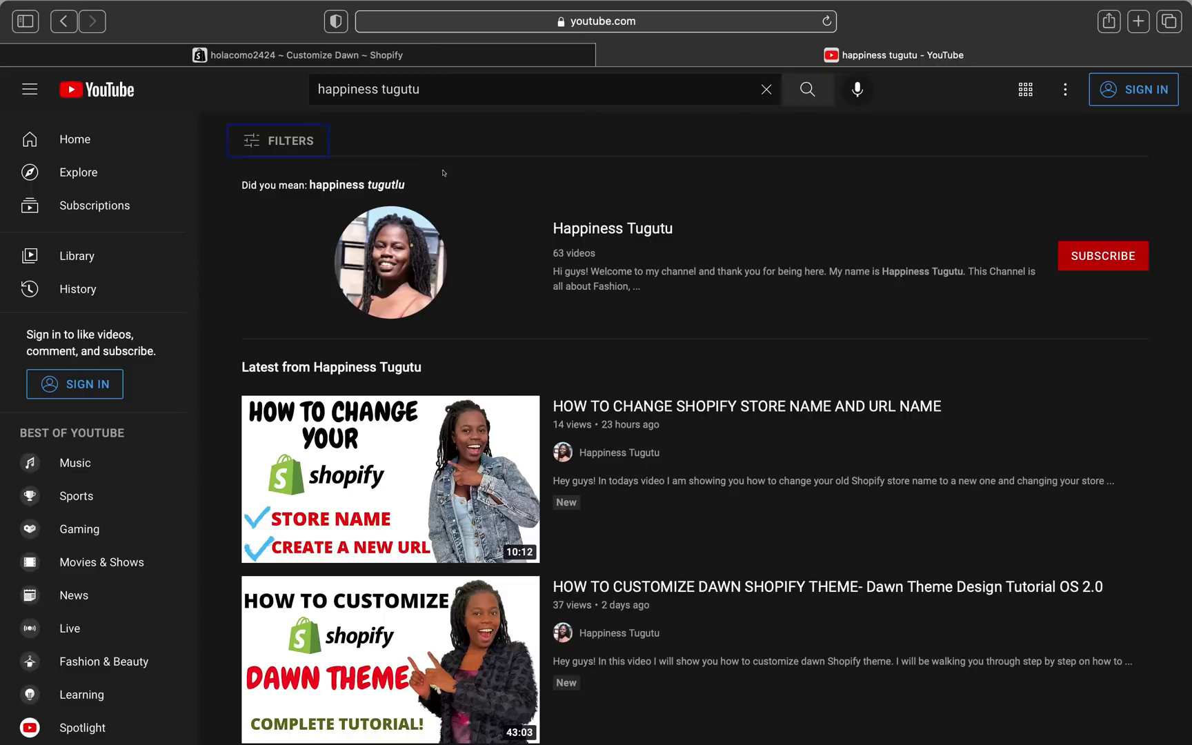
Open the YouTube channel page from the search results and copy its web address.
{"action": "left_click", "coordinate": [583, 229]}
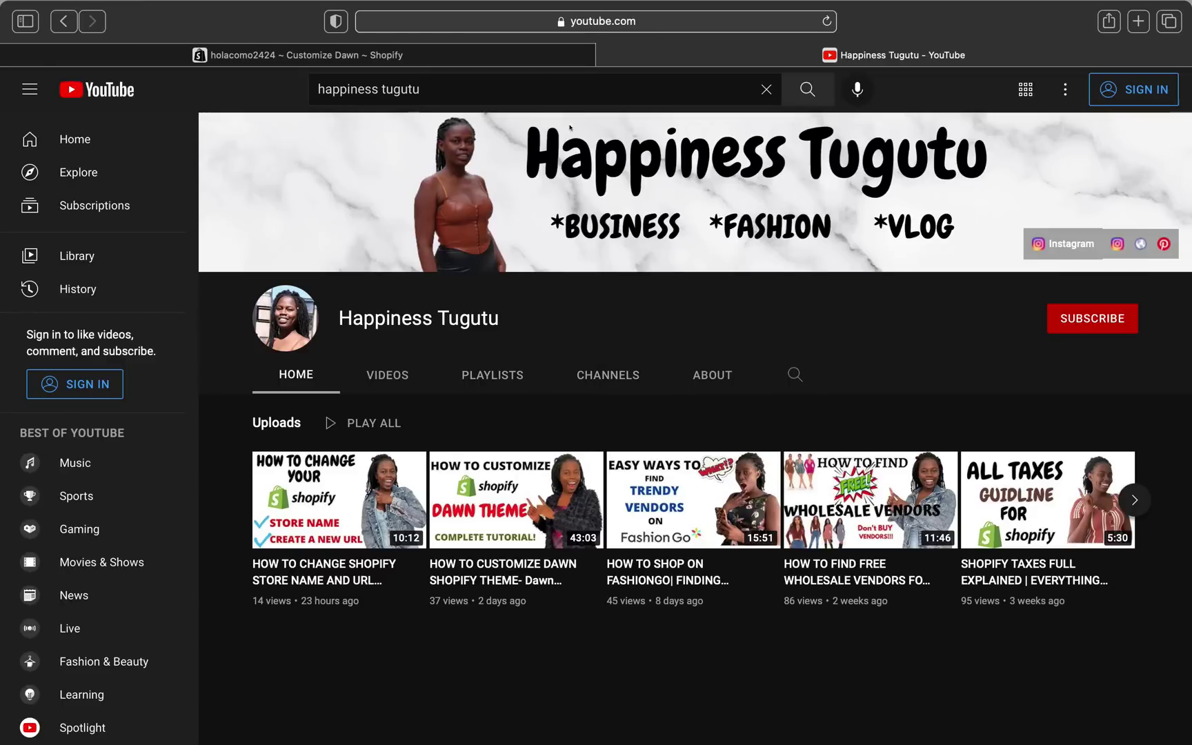
{"action": "left_click", "coordinate": [642, 20]}
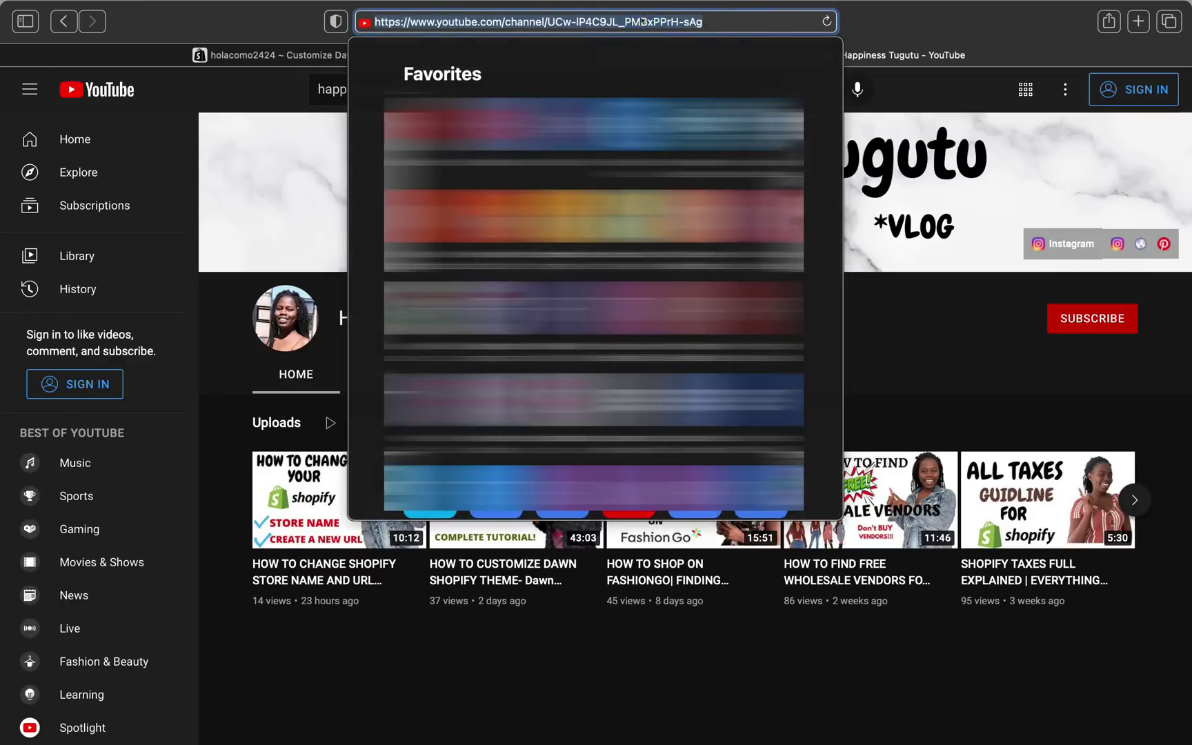
{"action": "right_click", "coordinate": [641, 22]}
{"action": "left_click", "coordinate": [668, 47]}
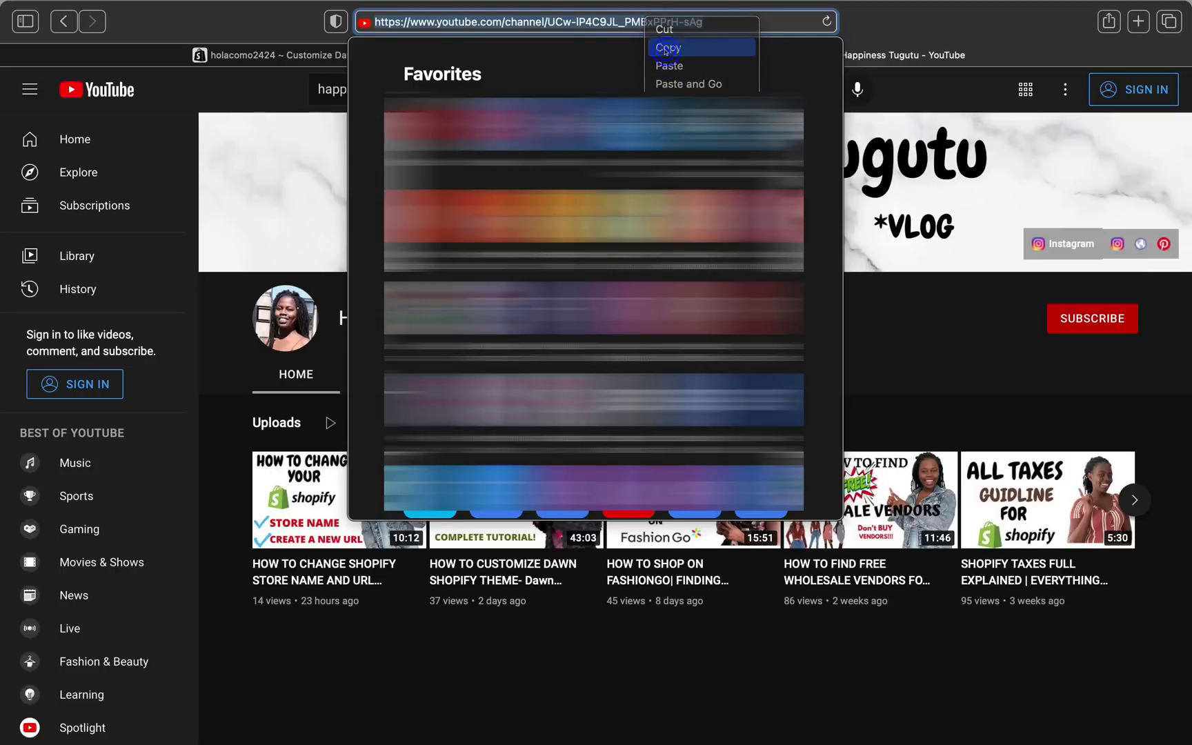
{"action": "left_click", "coordinate": [282, 55]}
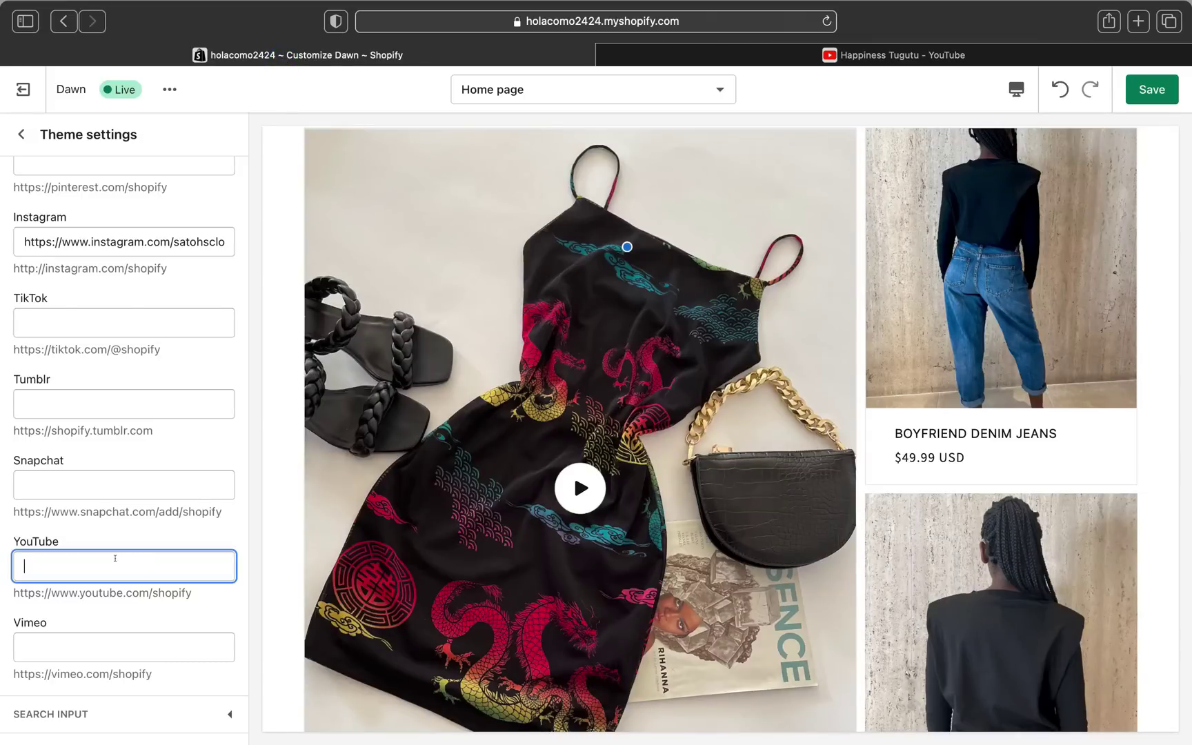
Paste the YouTube channel URL into the YouTube field and select the Pinterest field.
{"action": "right_click", "coordinate": [69, 579]}
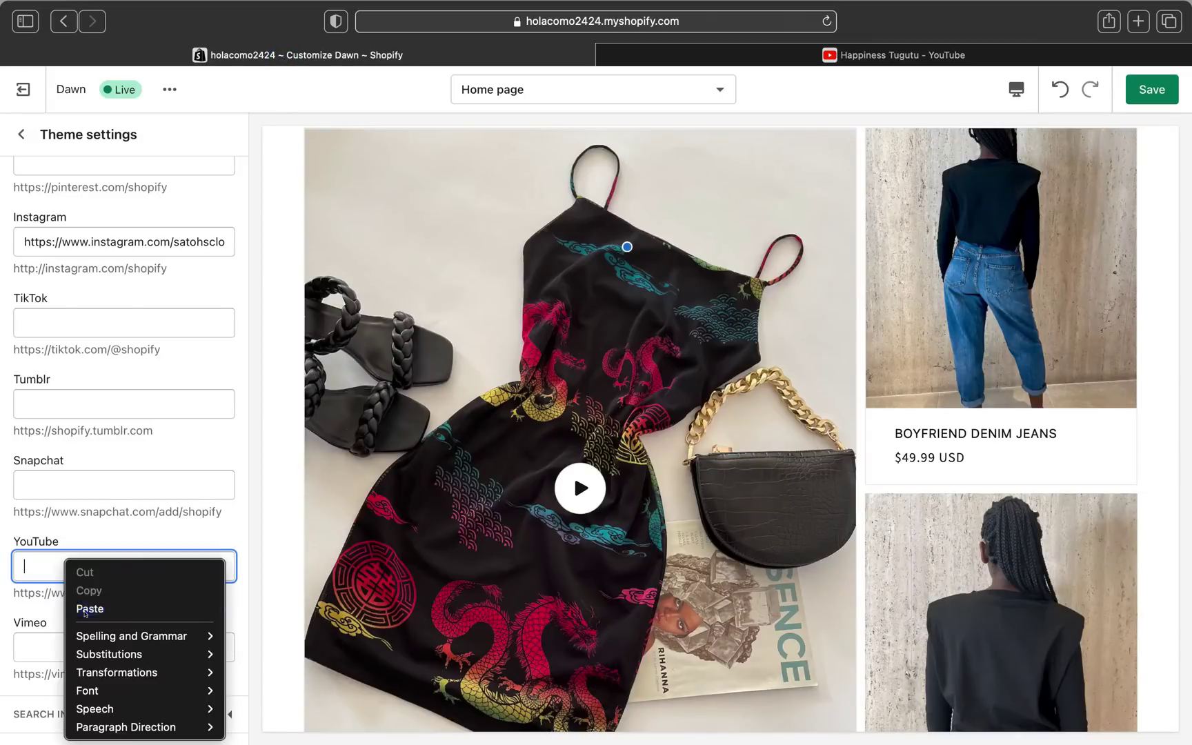
{"action": "left_click", "coordinate": [79, 609]}
{"action": "scroll", "coordinate": [100, 591], "scroll_direction": "down", "scroll_amount": 1}
{"action": "scroll", "coordinate": [104, 590], "scroll_direction": "up", "scroll_amount": 3}
{"action": "scroll", "coordinate": [104, 586], "scroll_direction": "up", "scroll_amount": 5}
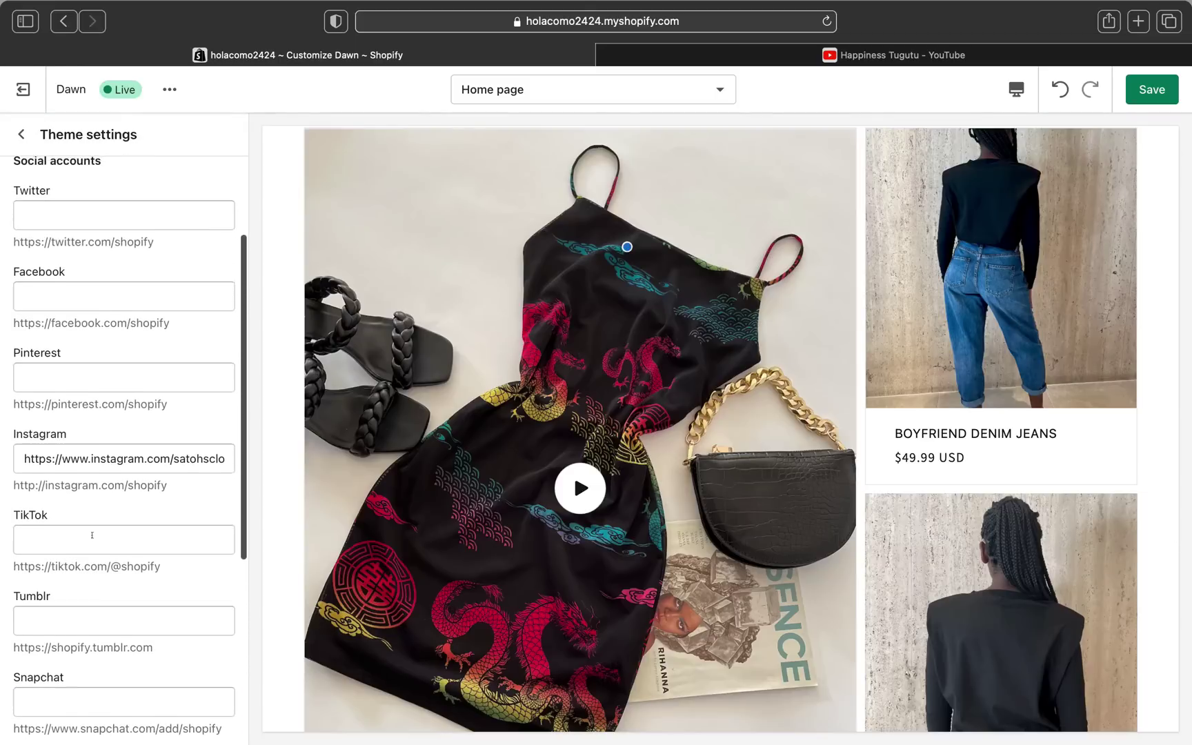
{"action": "left_click", "coordinate": [87, 373]}
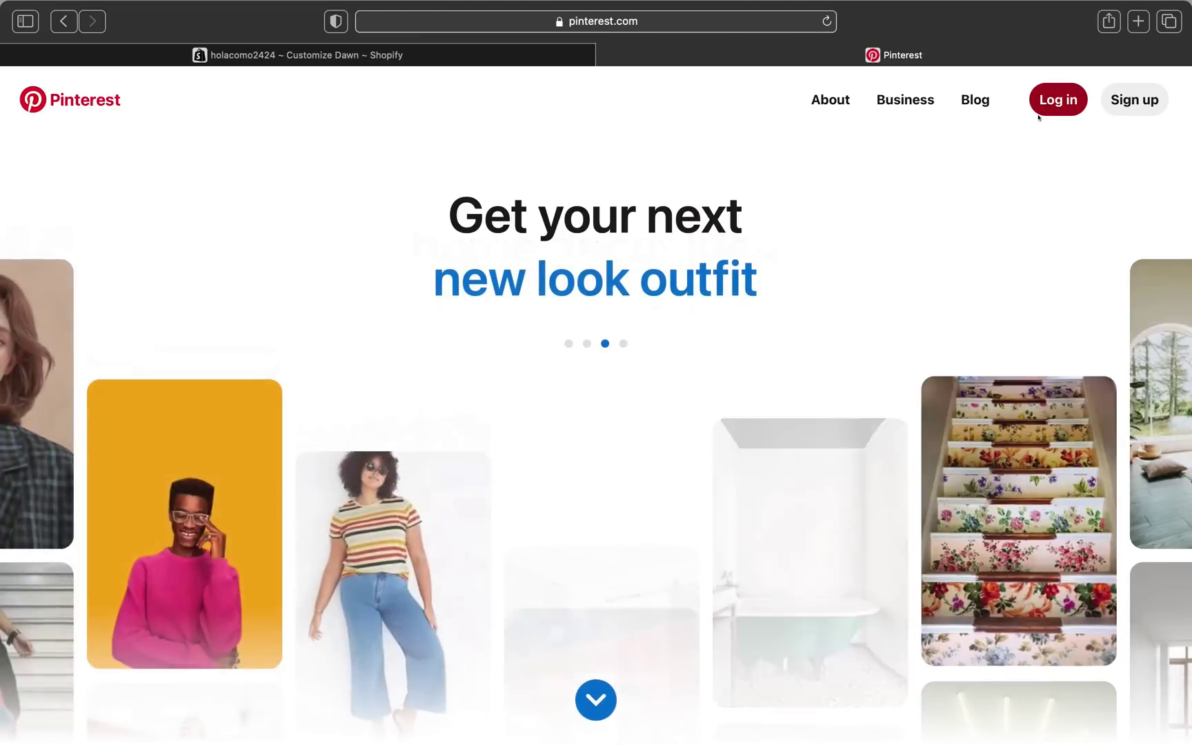
Copy the Pinterest web address from its tab and return to the Dawn editor.
{"action": "left_click", "coordinate": [731, 21]}
{"action": "right_click", "coordinate": [566, 27]}
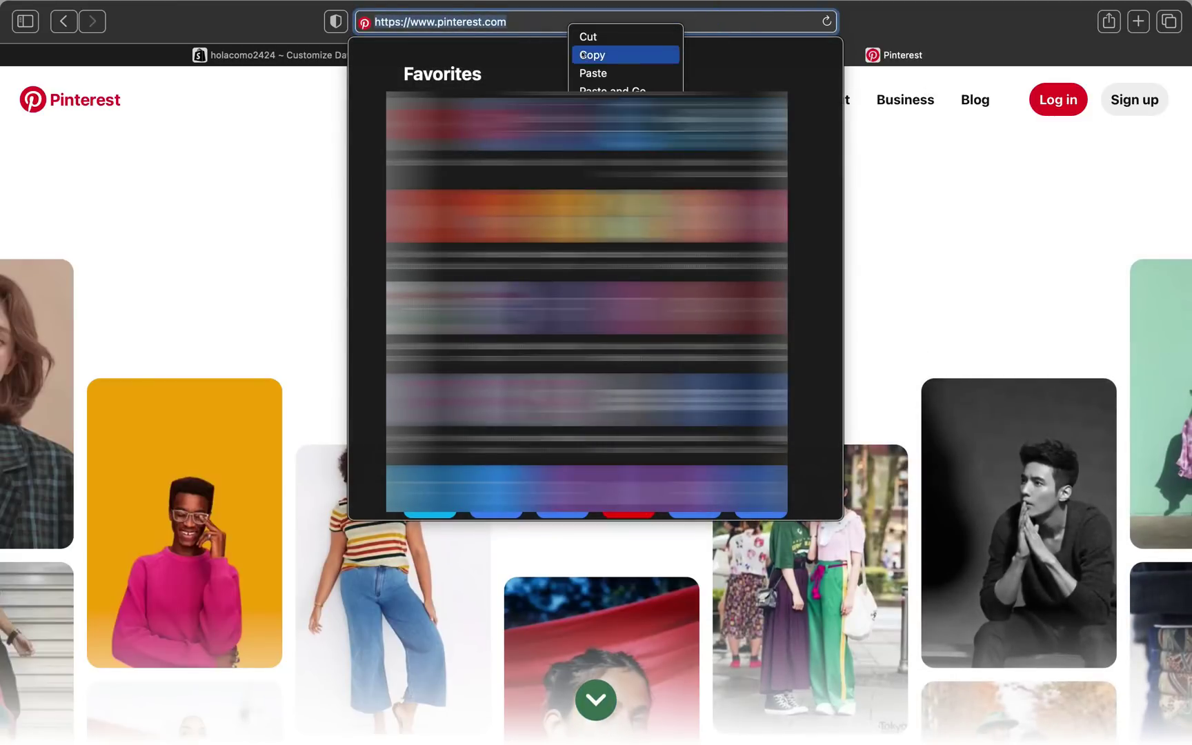
{"action": "left_click", "coordinate": [582, 53]}
{"action": "left_click", "coordinate": [288, 151]}
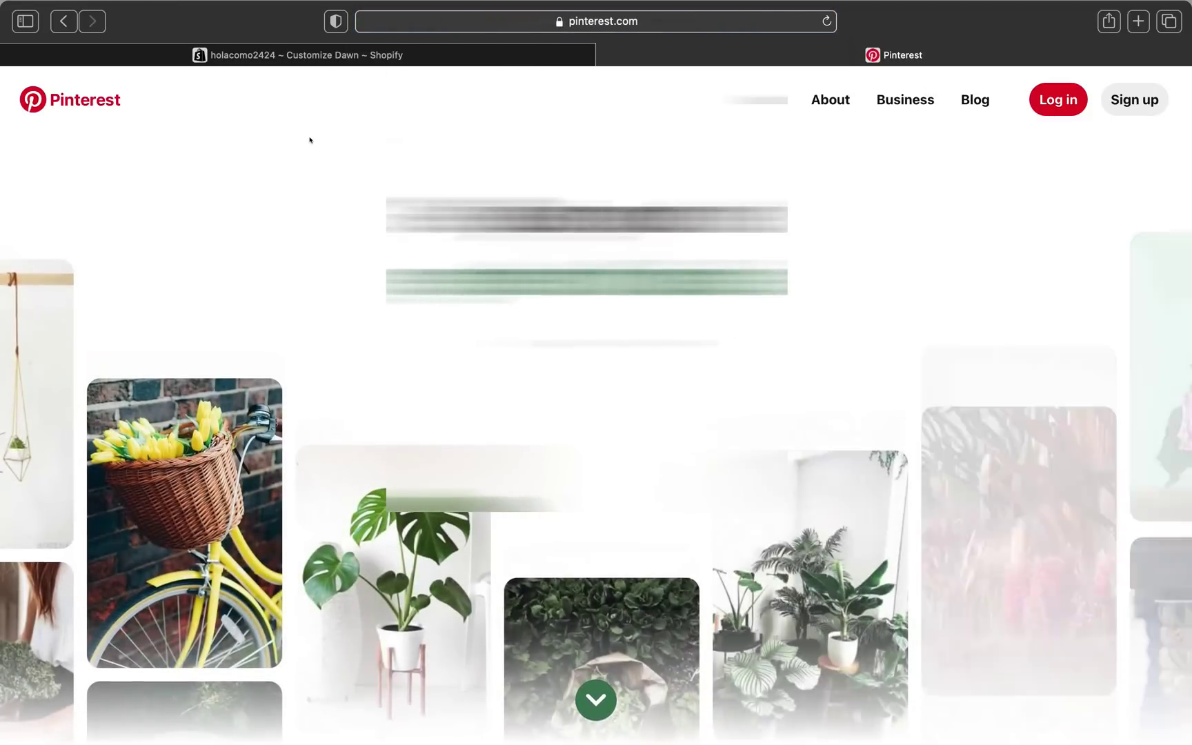
{"action": "left_click", "coordinate": [269, 58]}
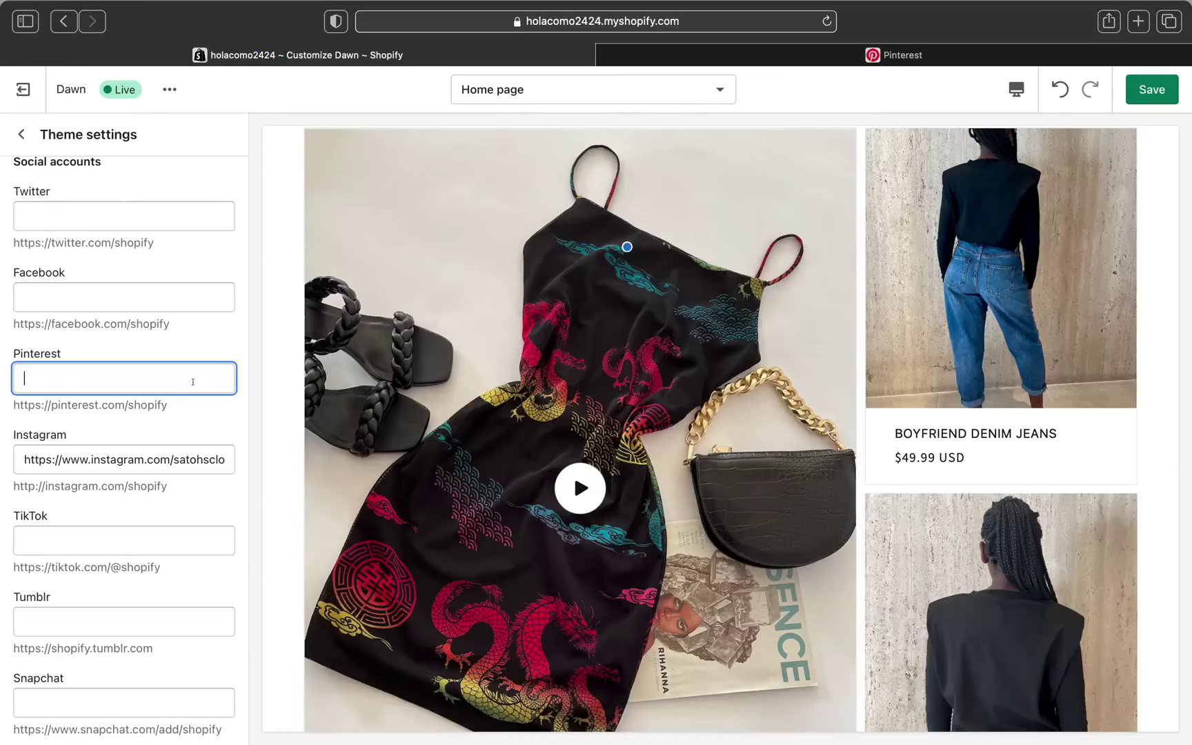
{"action": "right_click", "coordinate": [120, 373]}
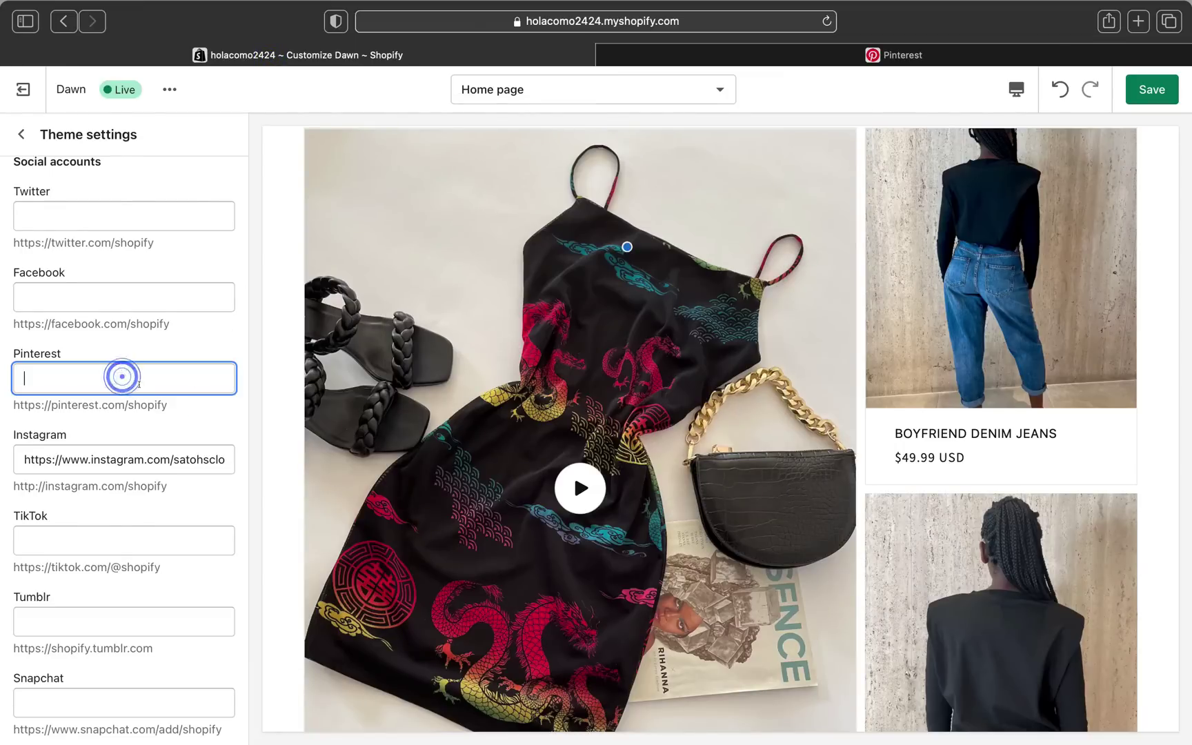
{"action": "left_click", "coordinate": [166, 434]}
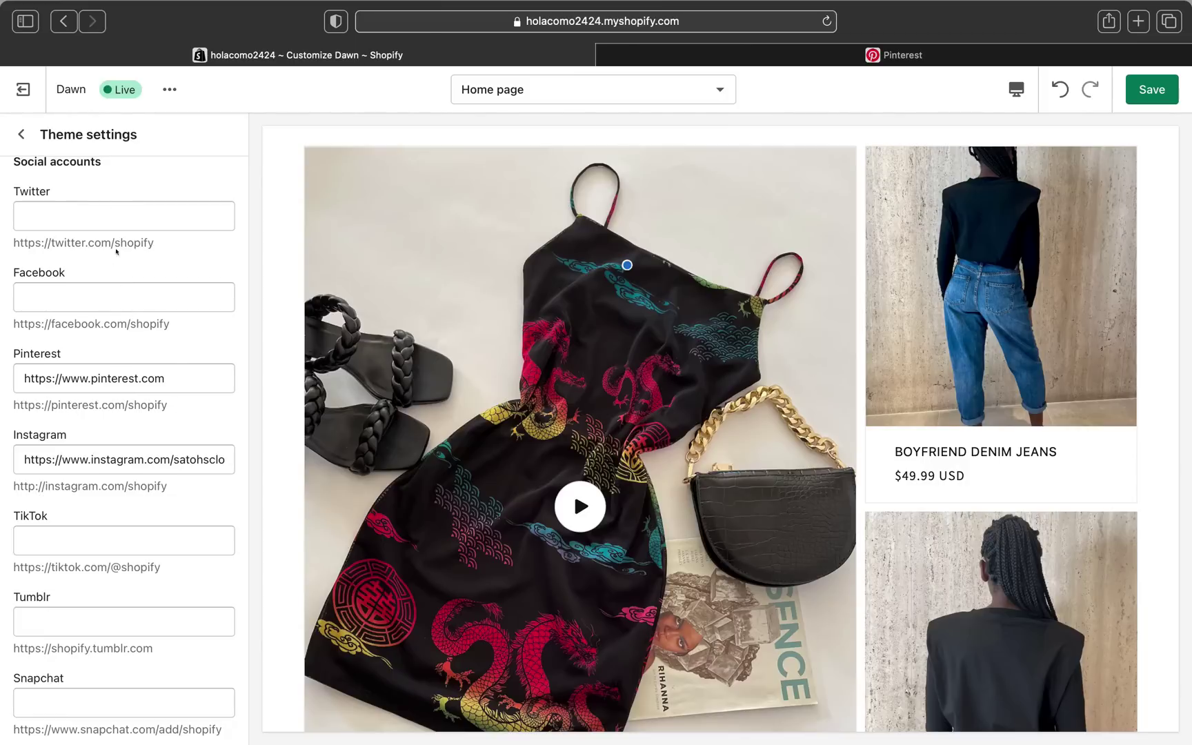
{"action": "scroll", "coordinate": [143, 569], "scroll_direction": "down", "scroll_amount": 5}
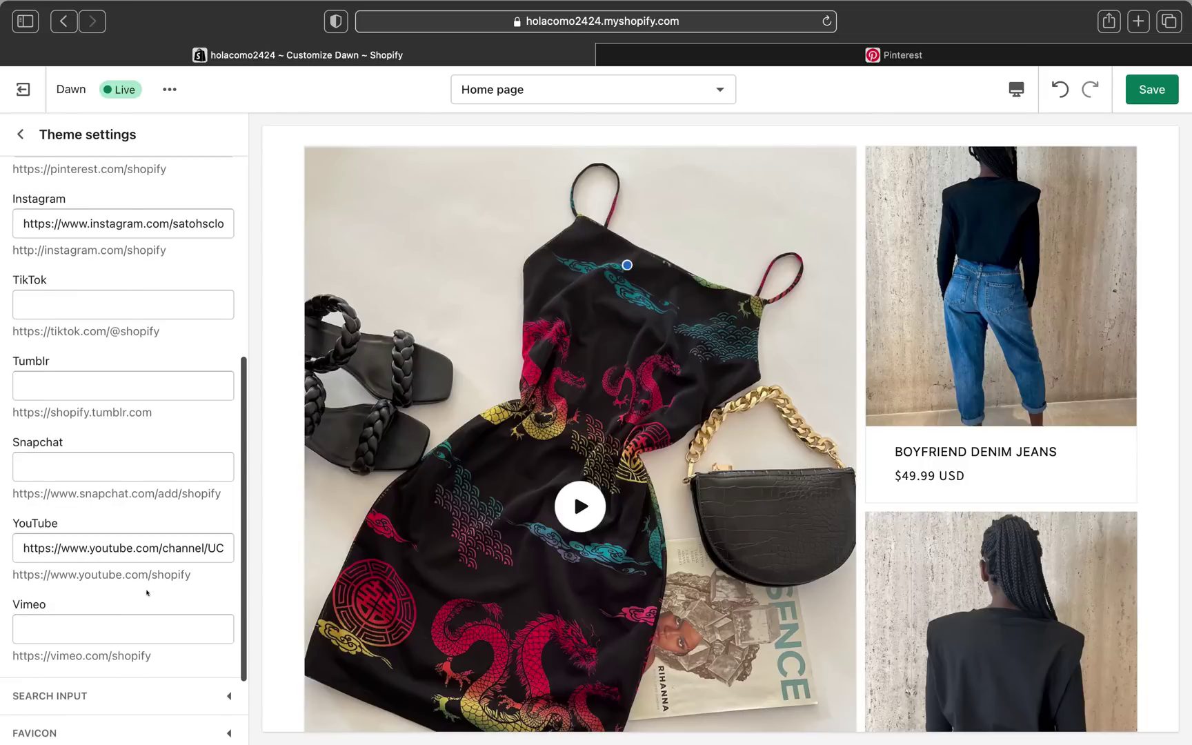
{"action": "scroll", "coordinate": [146, 592], "scroll_direction": "down", "scroll_amount": 1}
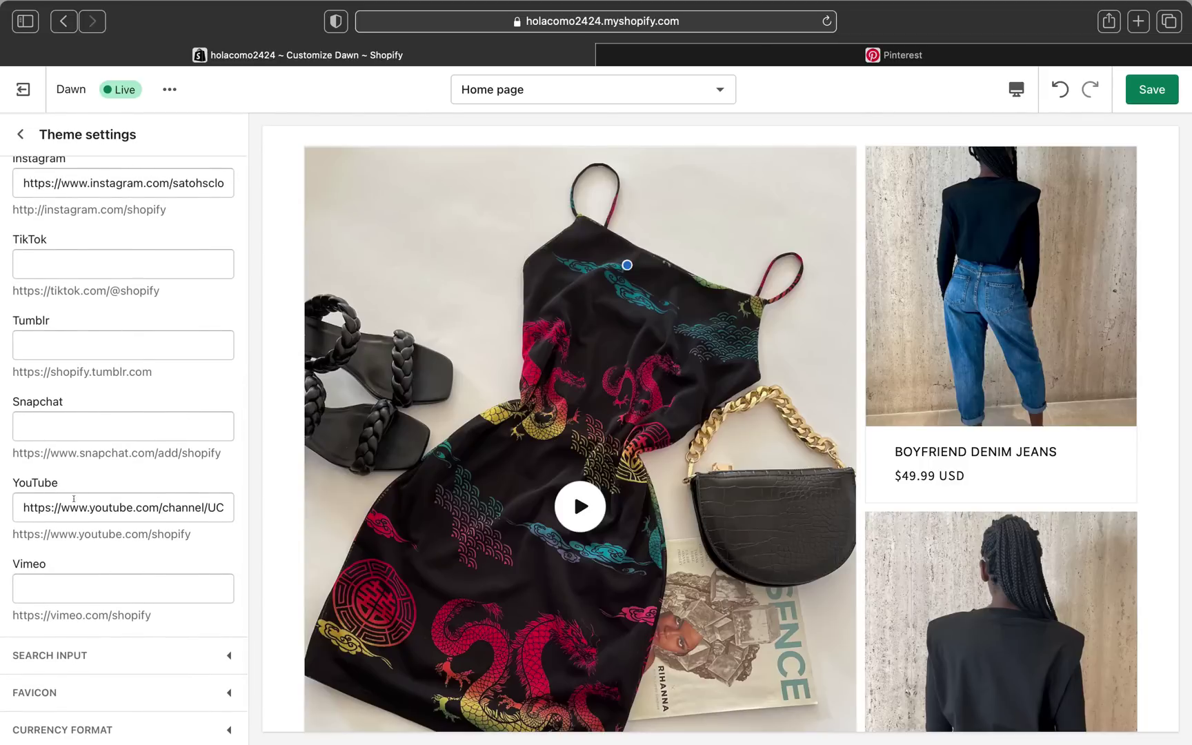
{"action": "scroll", "coordinate": [73, 498], "scroll_direction": "up", "scroll_amount": 7}
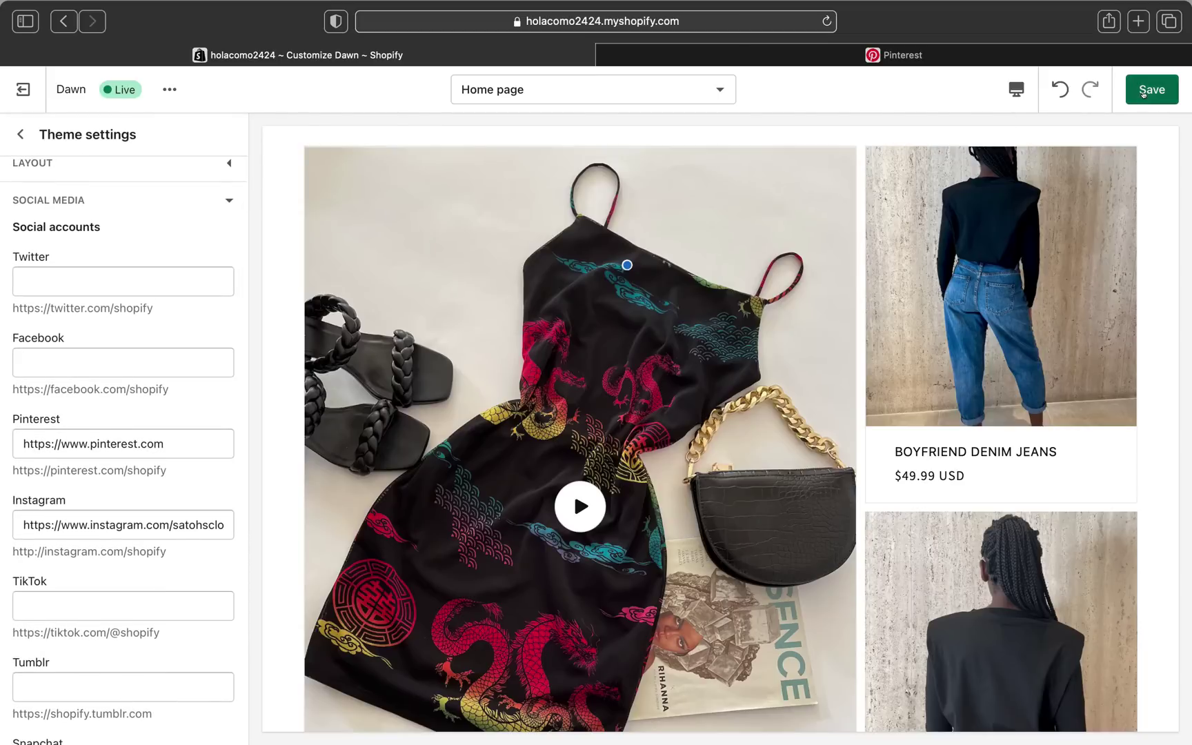
Save the new social links and open the Footer section settings.
{"action": "left_click", "coordinate": [1143, 91]}
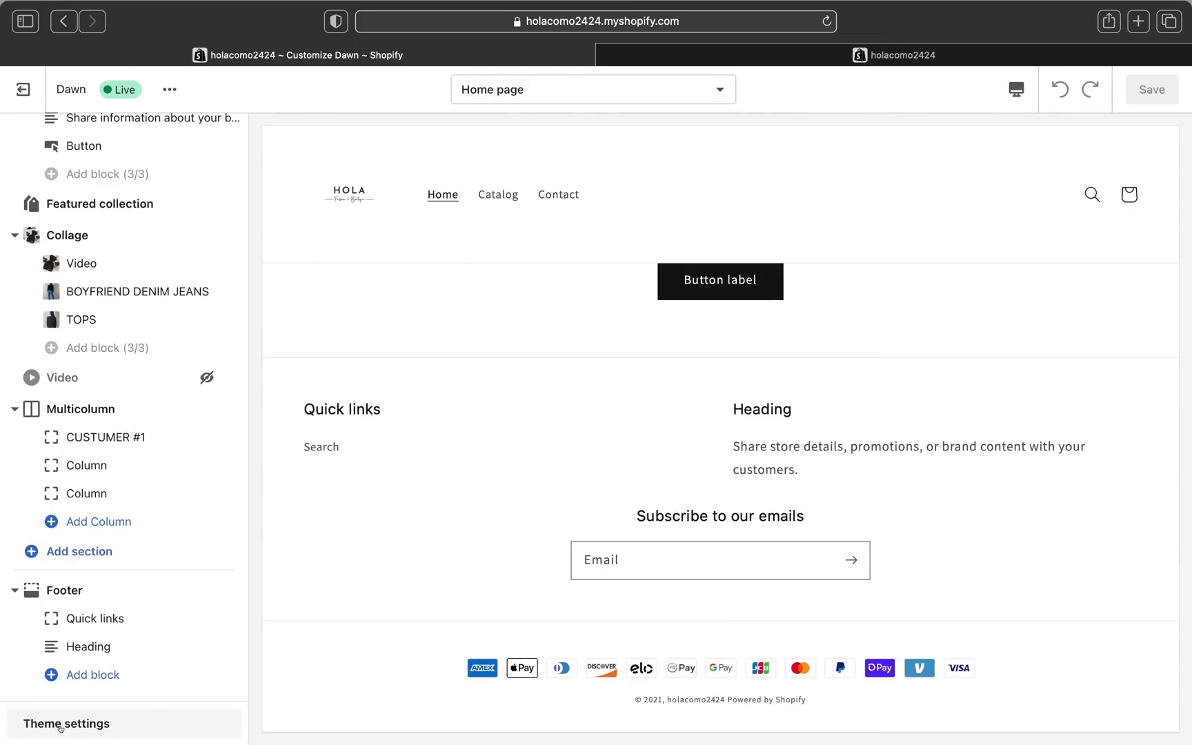
{"action": "scroll", "coordinate": [155, 433], "scroll_direction": "up", "scroll_amount": 5}
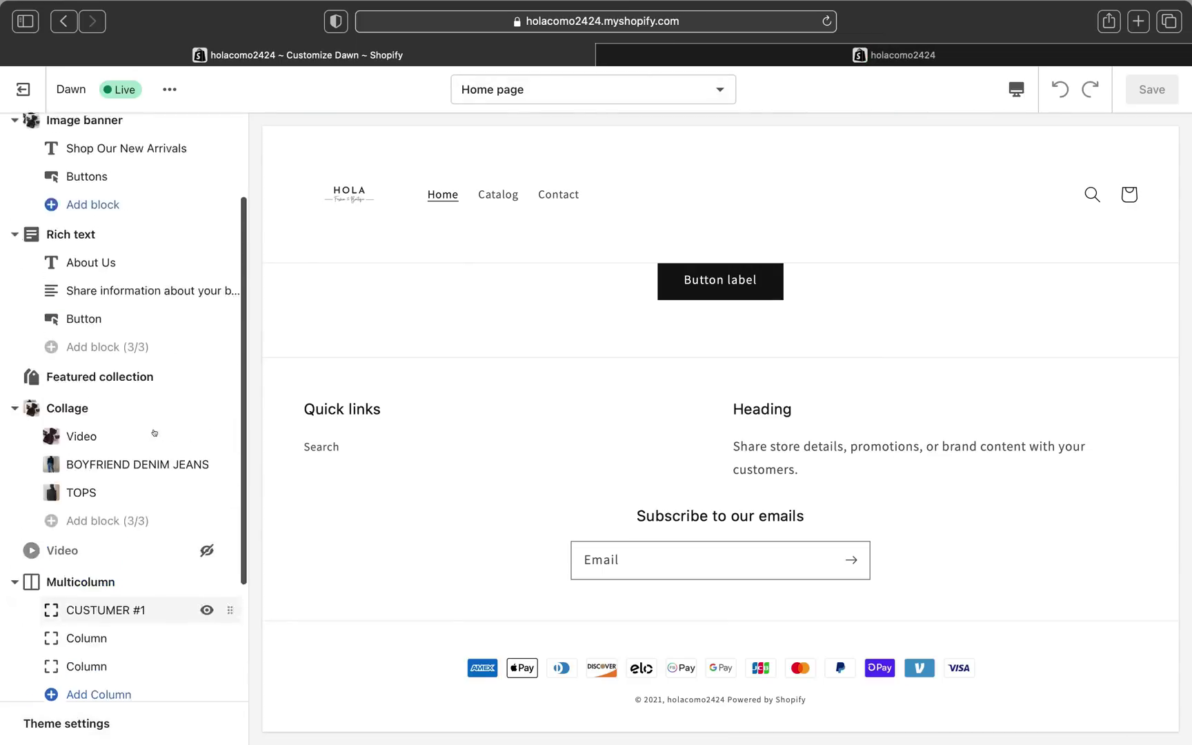
{"action": "scroll", "coordinate": [152, 428], "scroll_direction": "down", "scroll_amount": 5}
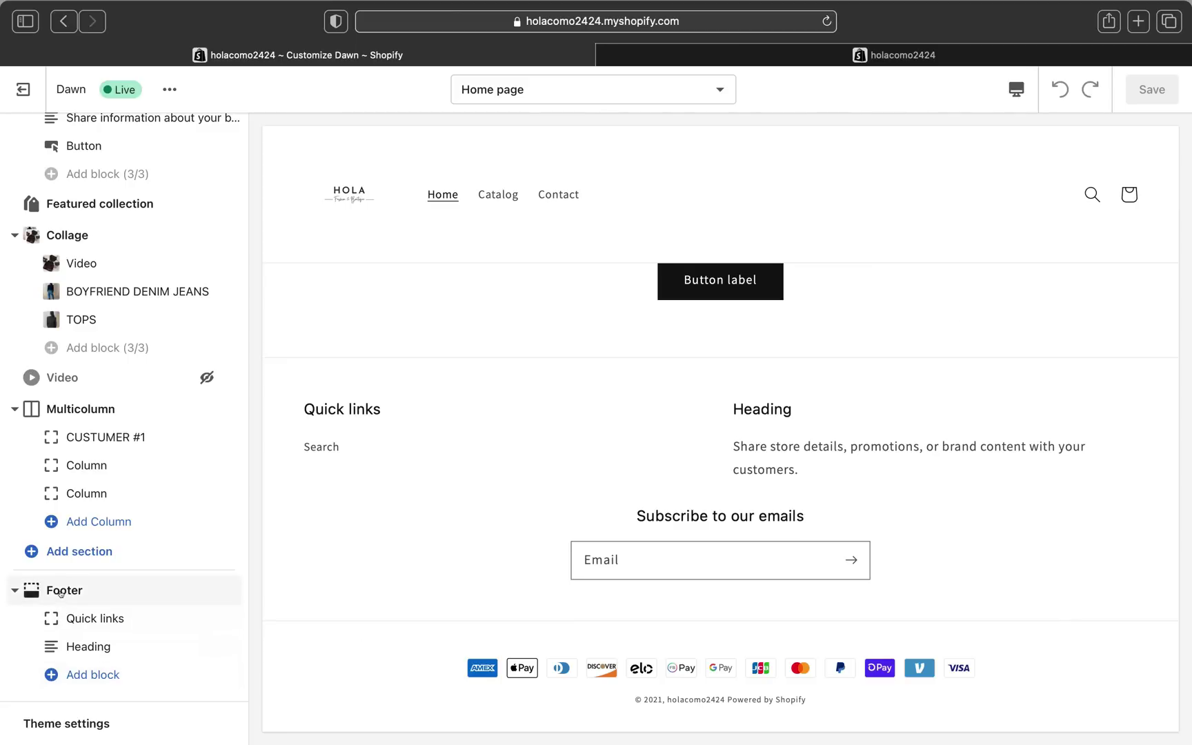
{"action": "left_click", "coordinate": [69, 589]}
{"action": "scroll", "coordinate": [109, 442], "scroll_direction": "down", "scroll_amount": 1}
{"action": "scroll", "coordinate": [83, 443], "scroll_direction": "down", "scroll_amount": 2}
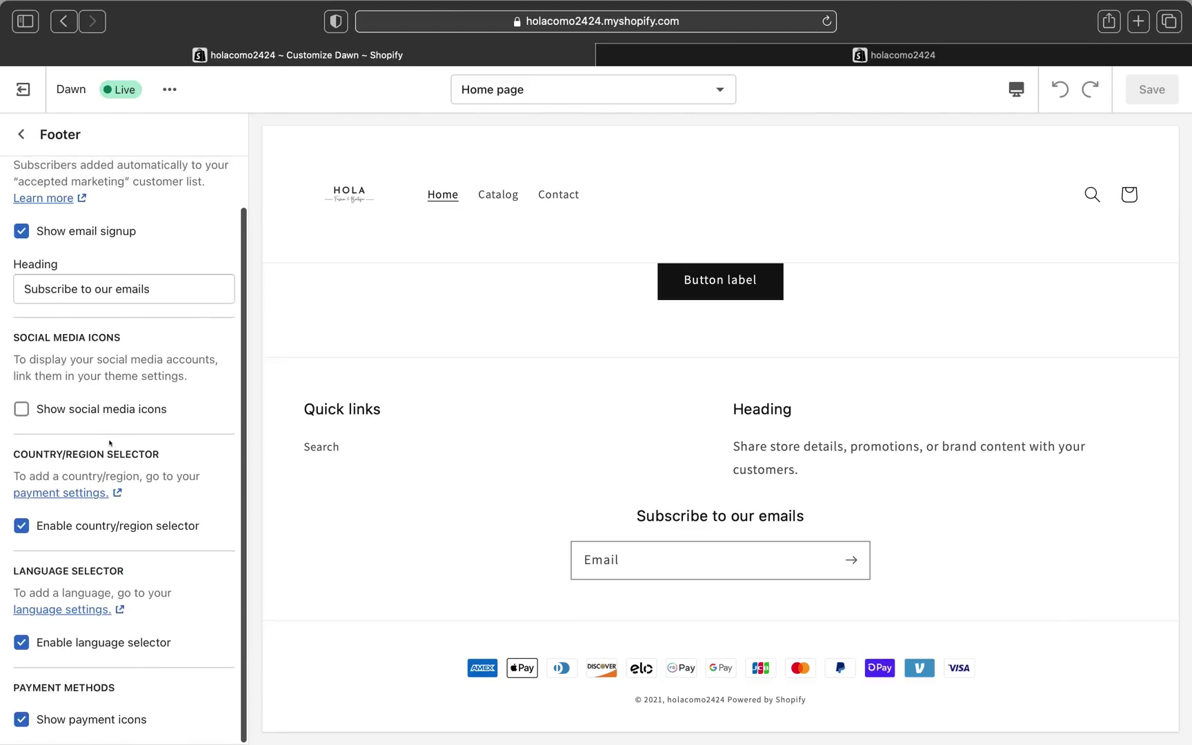
{"action": "scroll", "coordinate": [69, 427], "scroll_direction": "up", "scroll_amount": 2}
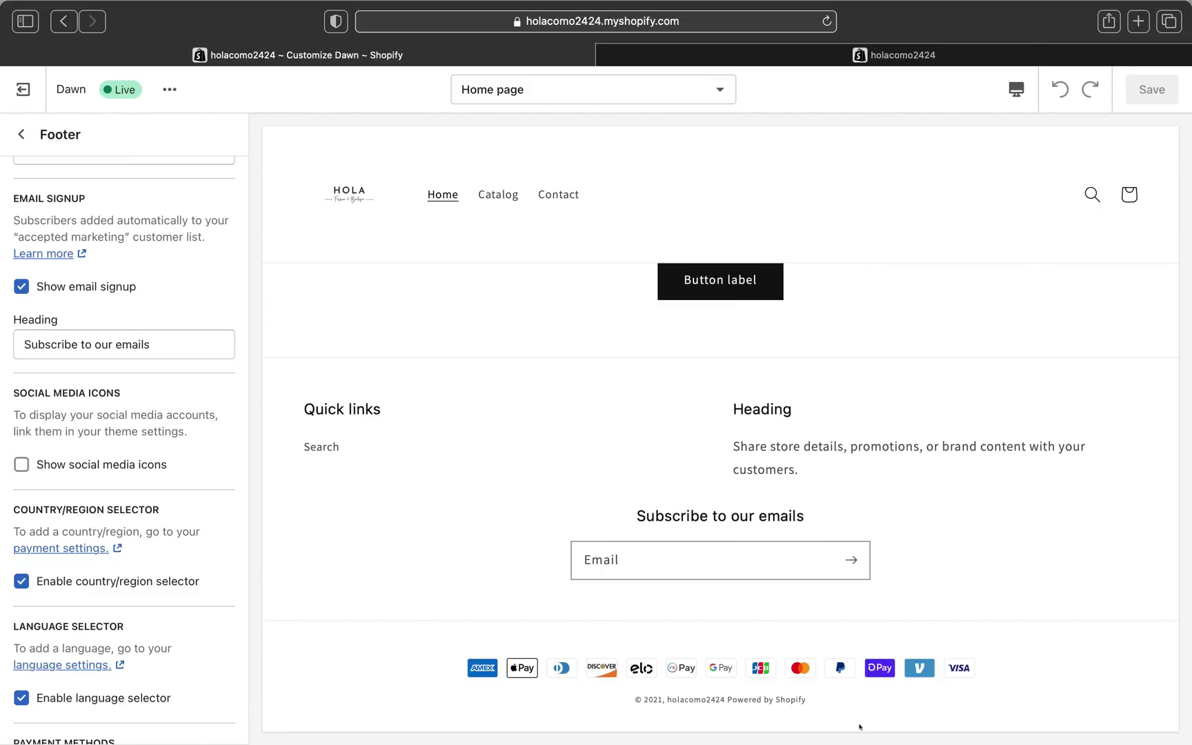
Turn on Show social media icons in the footer and save the theme.
{"action": "left_click", "coordinate": [19, 465]}
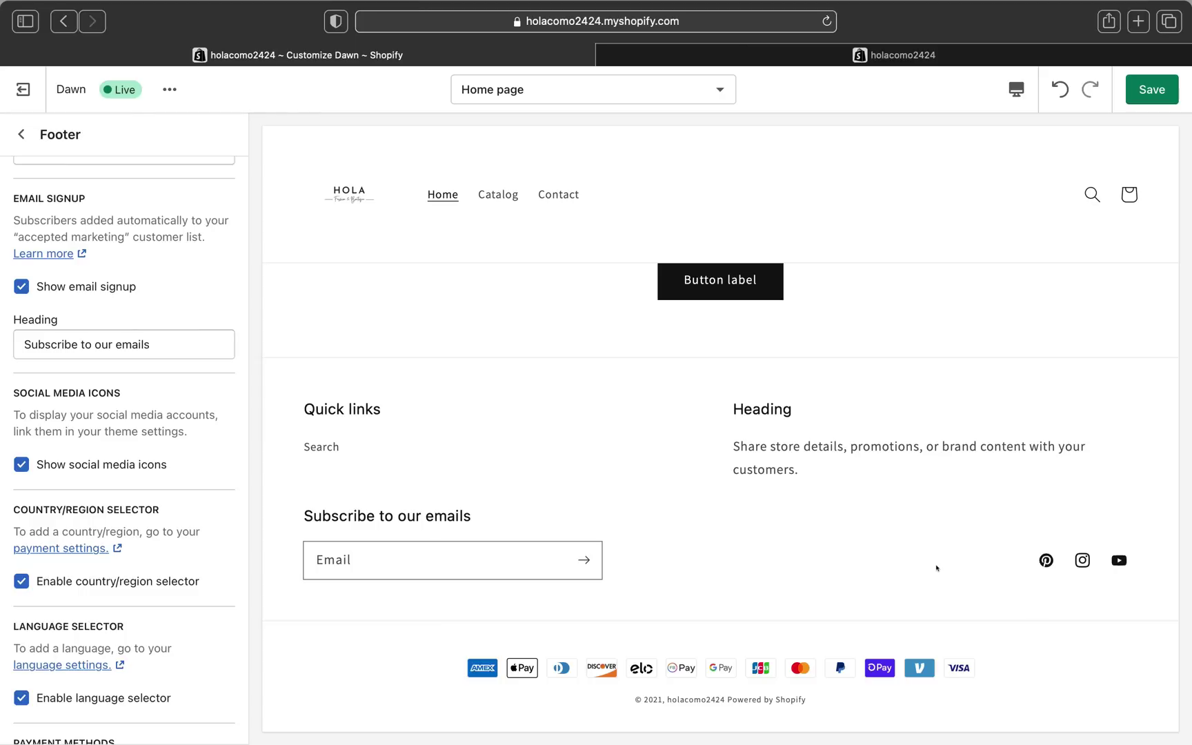
{"action": "left_click", "coordinate": [21, 464]}
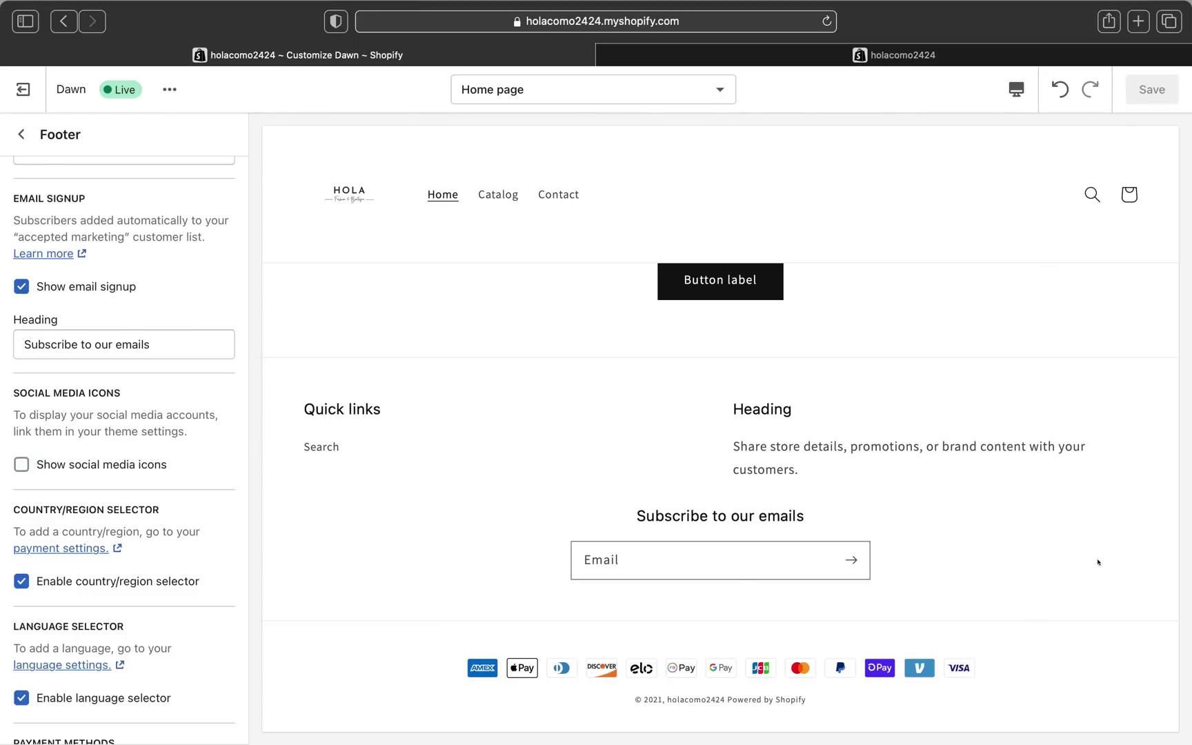
{"action": "left_click", "coordinate": [19, 464]}
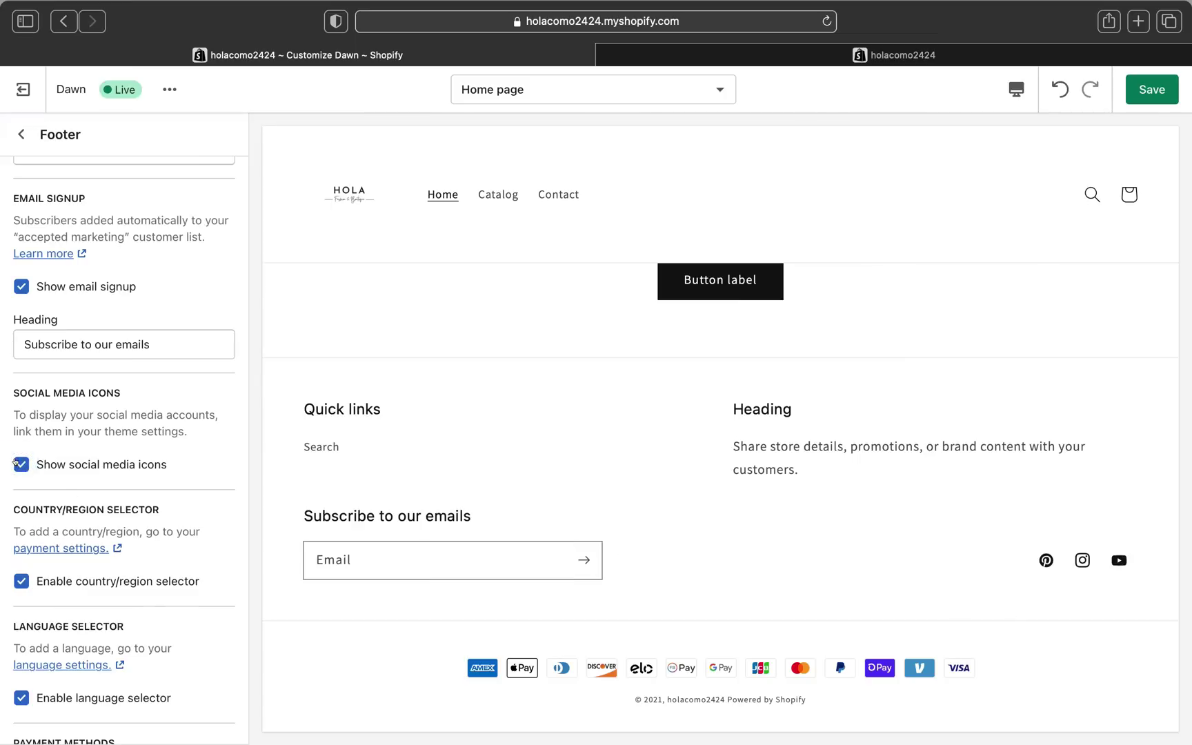
{"action": "left_click", "coordinate": [1153, 93]}
{"action": "left_click", "coordinate": [1152, 89]}
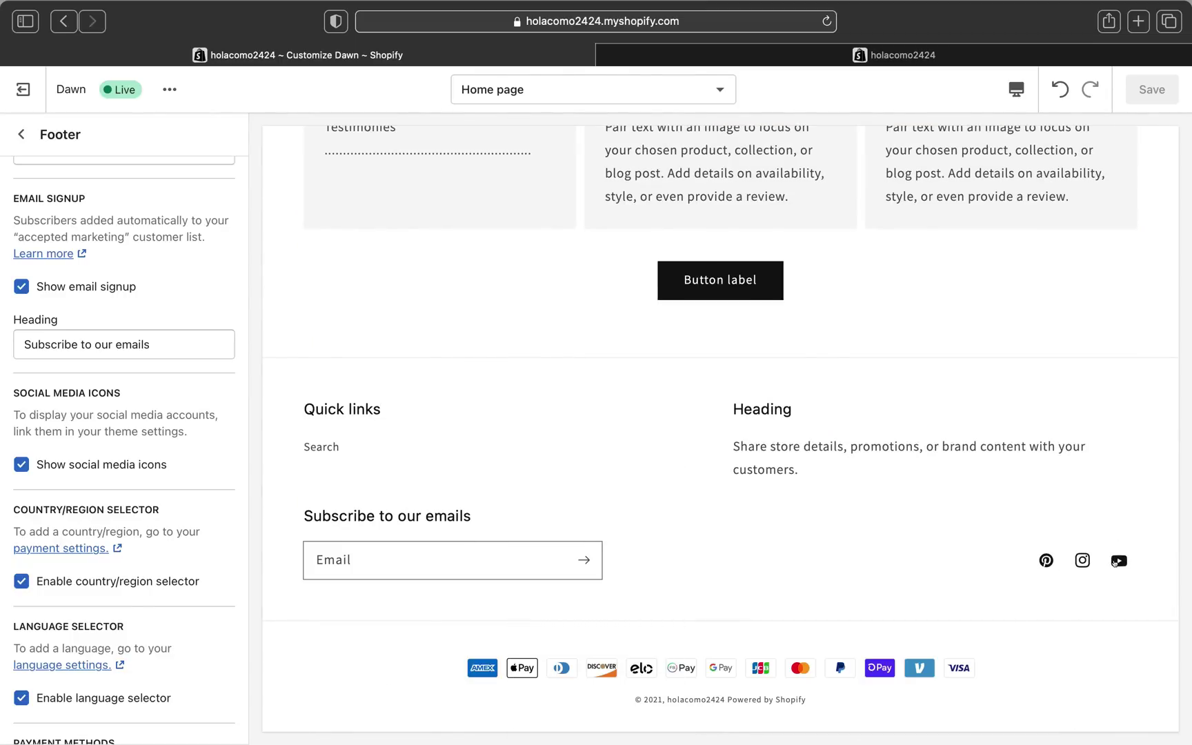
Exit the Dawn editor to the Themes page and view the live store in a new tab.
{"action": "scroll", "coordinate": [874, 312], "scroll_direction": "up", "scroll_amount": 20}
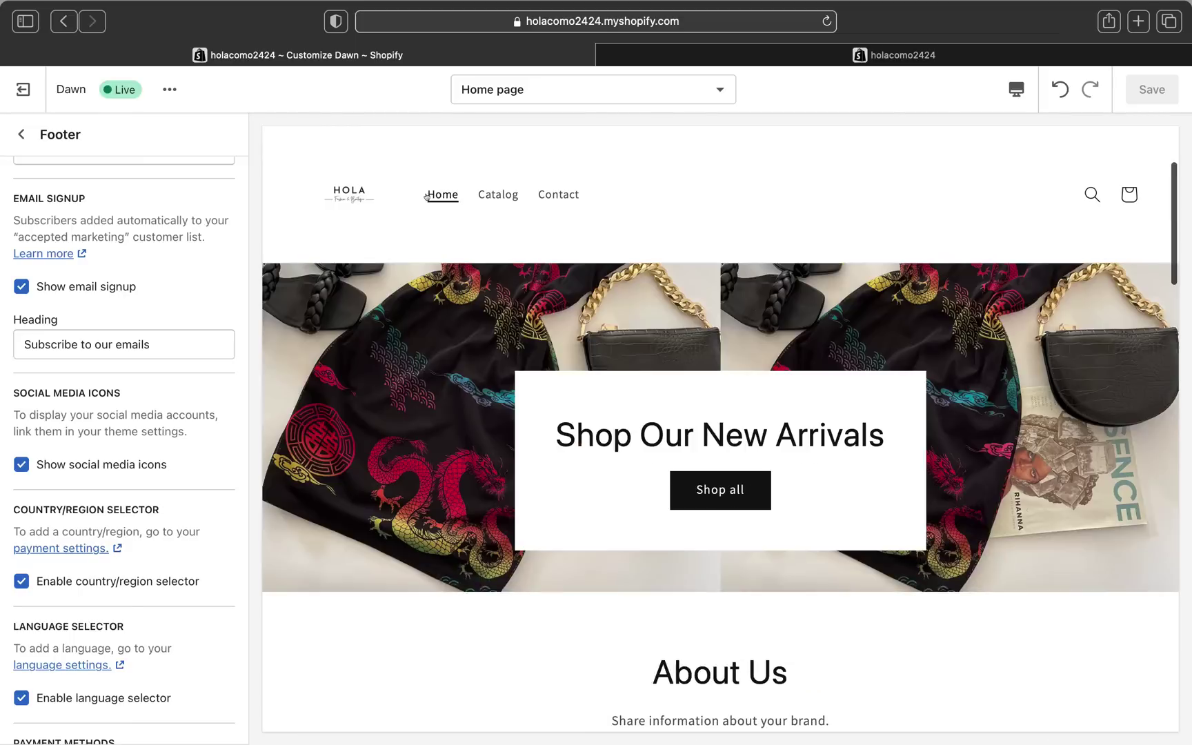
{"action": "left_click", "coordinate": [21, 134]}
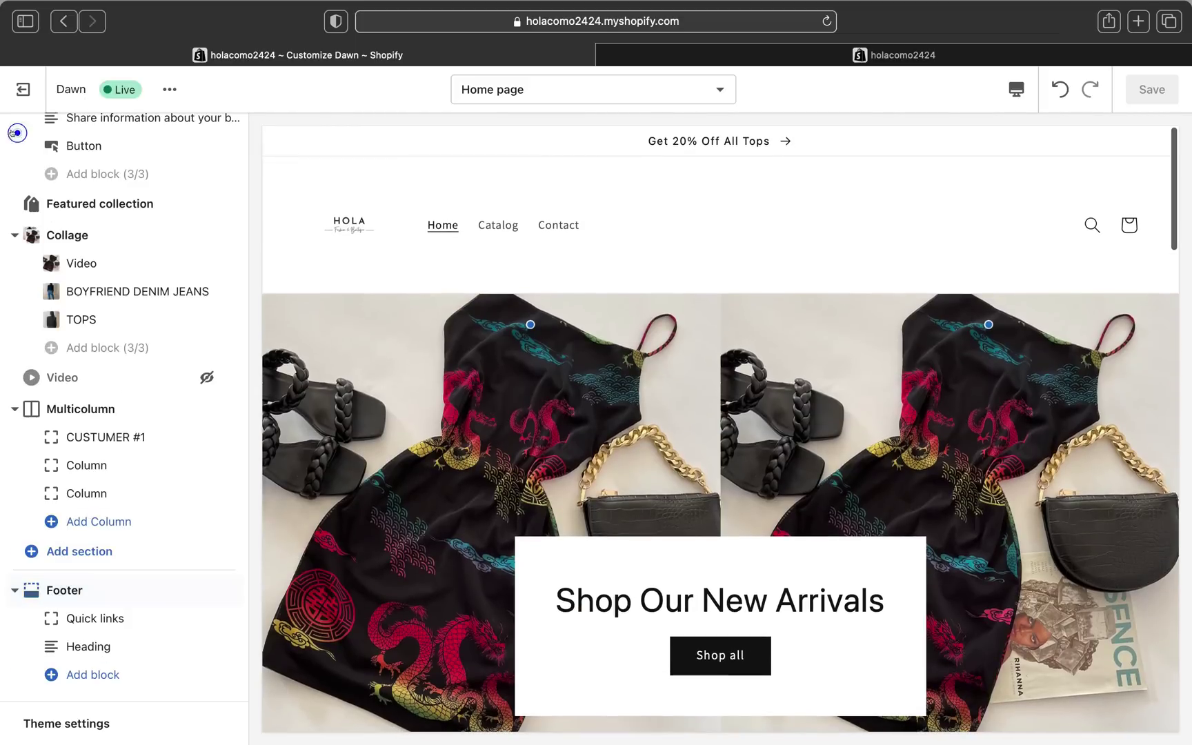
{"action": "left_click", "coordinate": [18, 90]}
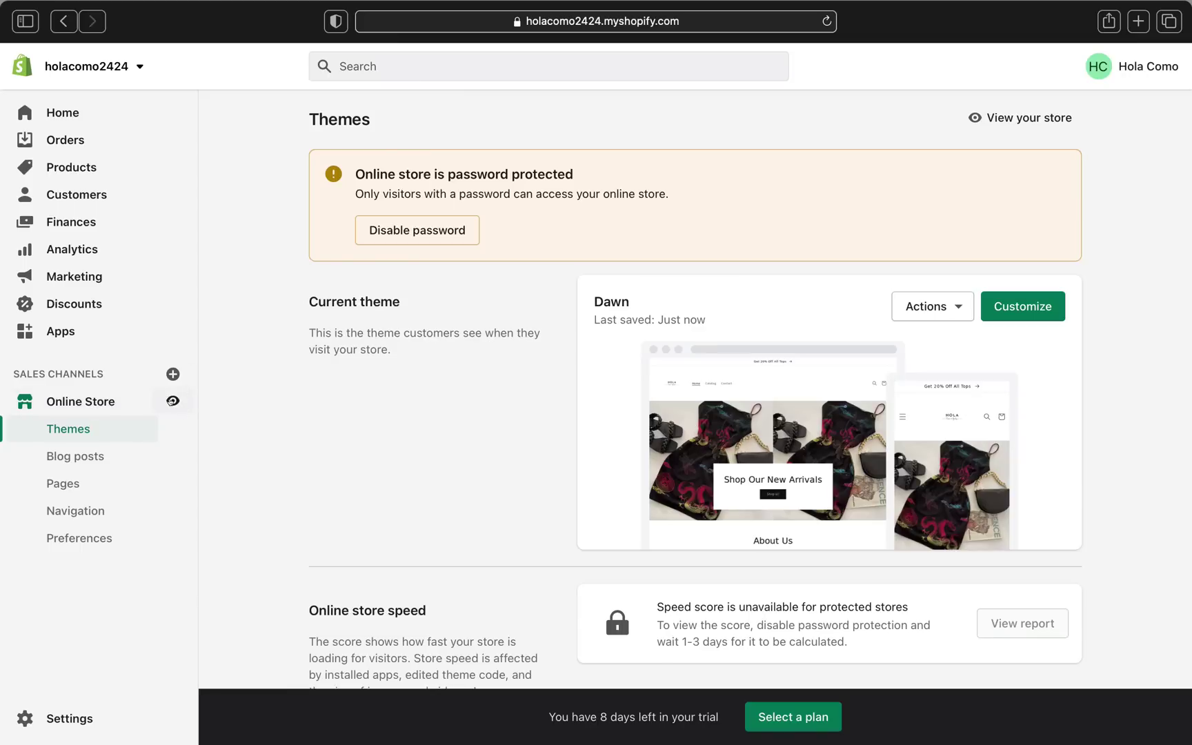
{"action": "left_click", "coordinate": [172, 401]}
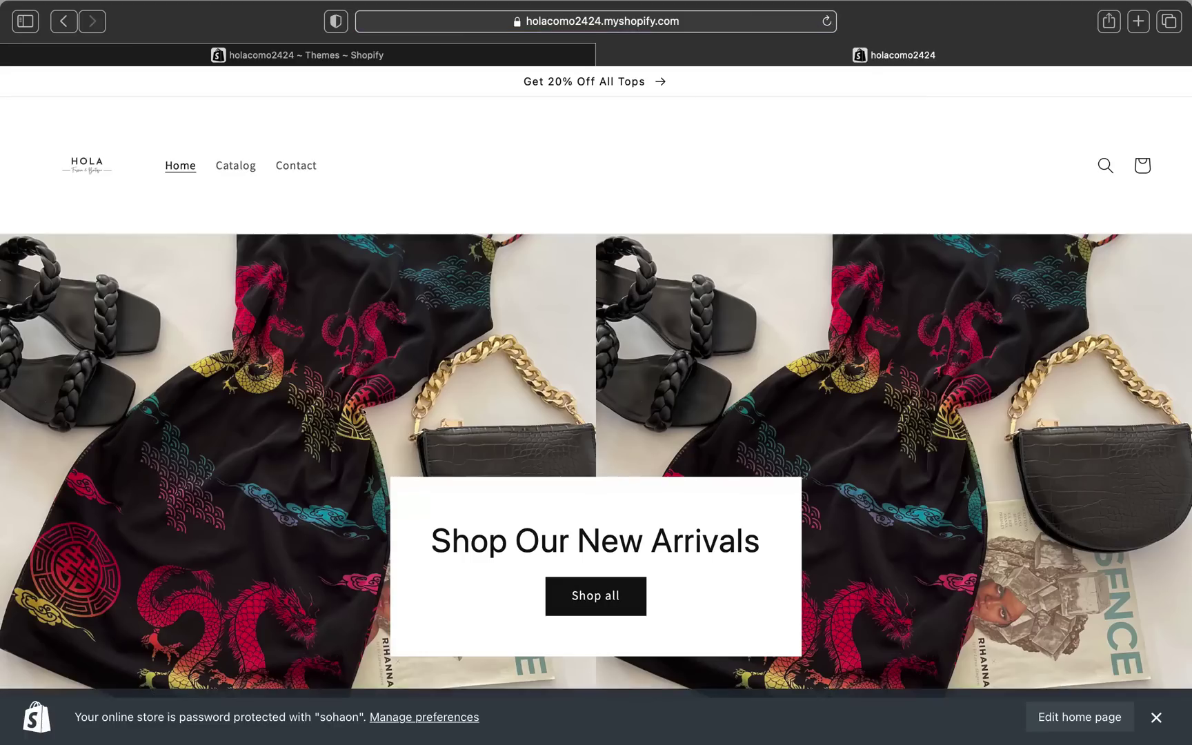
Scroll to the storefront footer and confirm the Instagram icon opens the store's Instagram profile.
{"action": "scroll", "coordinate": [489, 441], "scroll_direction": "down", "scroll_amount": 12}
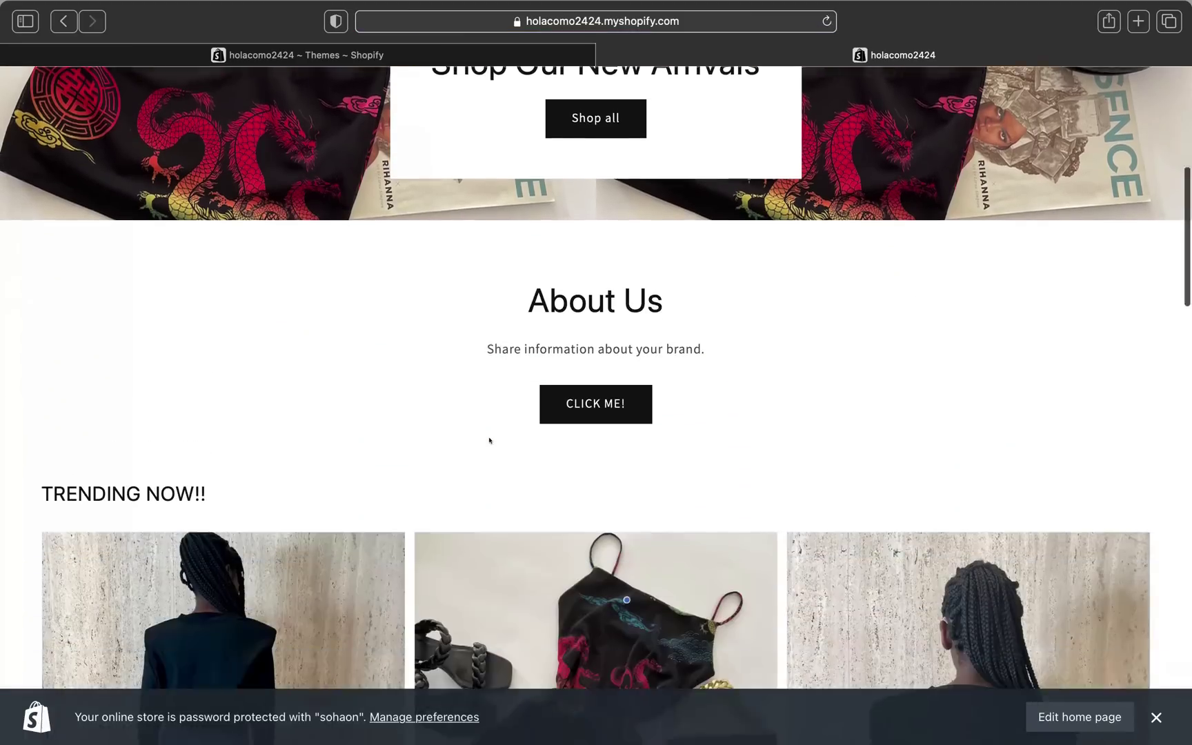
{"action": "scroll", "coordinate": [488, 441], "scroll_direction": "down", "scroll_amount": 20}
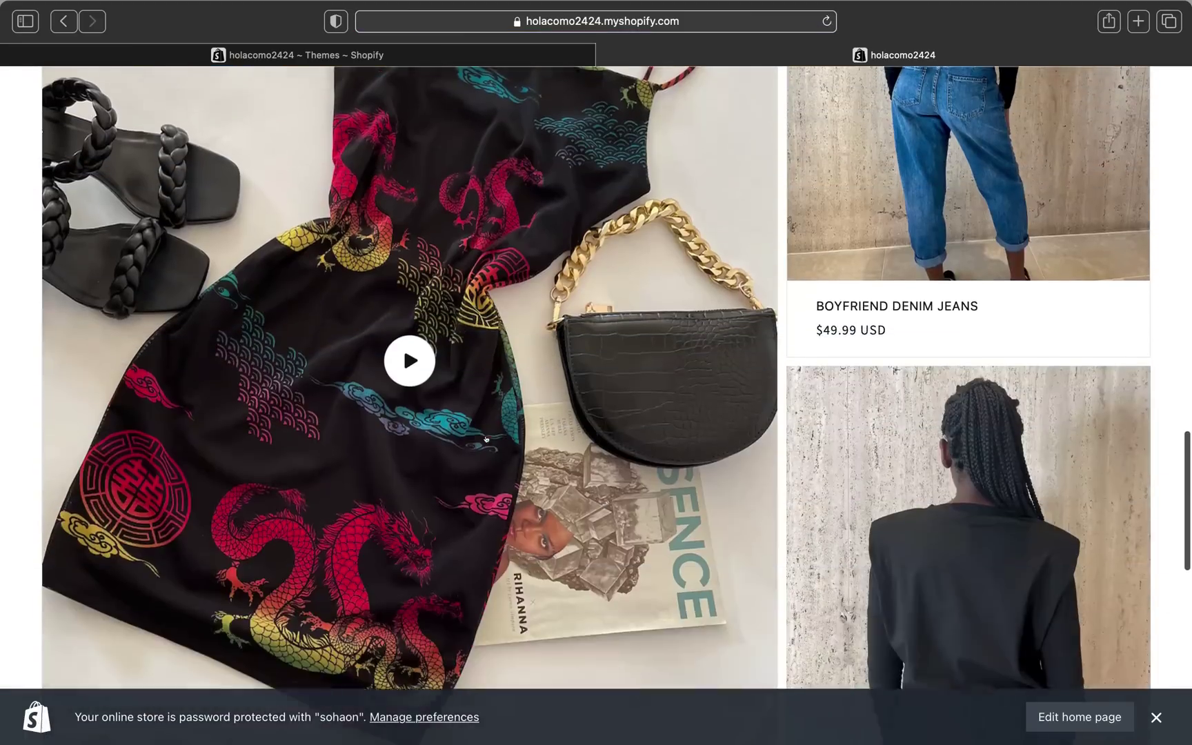
{"action": "scroll", "coordinate": [486, 439], "scroll_direction": "down", "scroll_amount": 7}
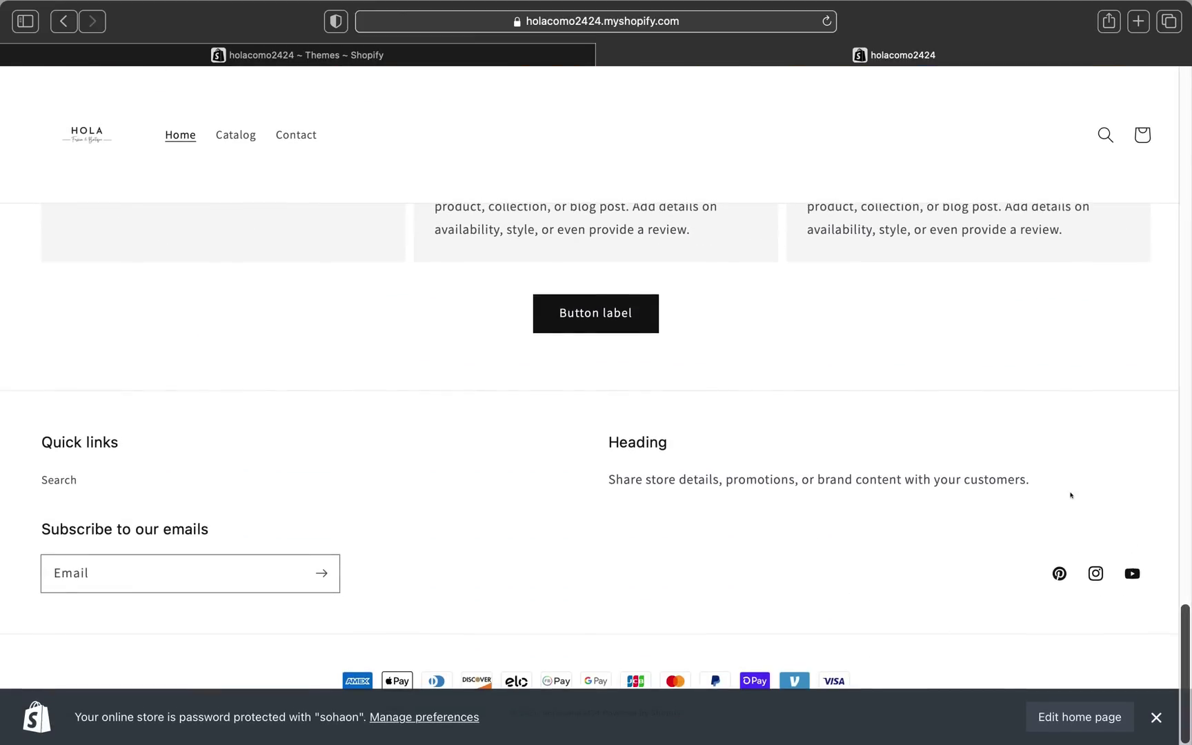
{"action": "left_click", "coordinate": [1084, 573]}
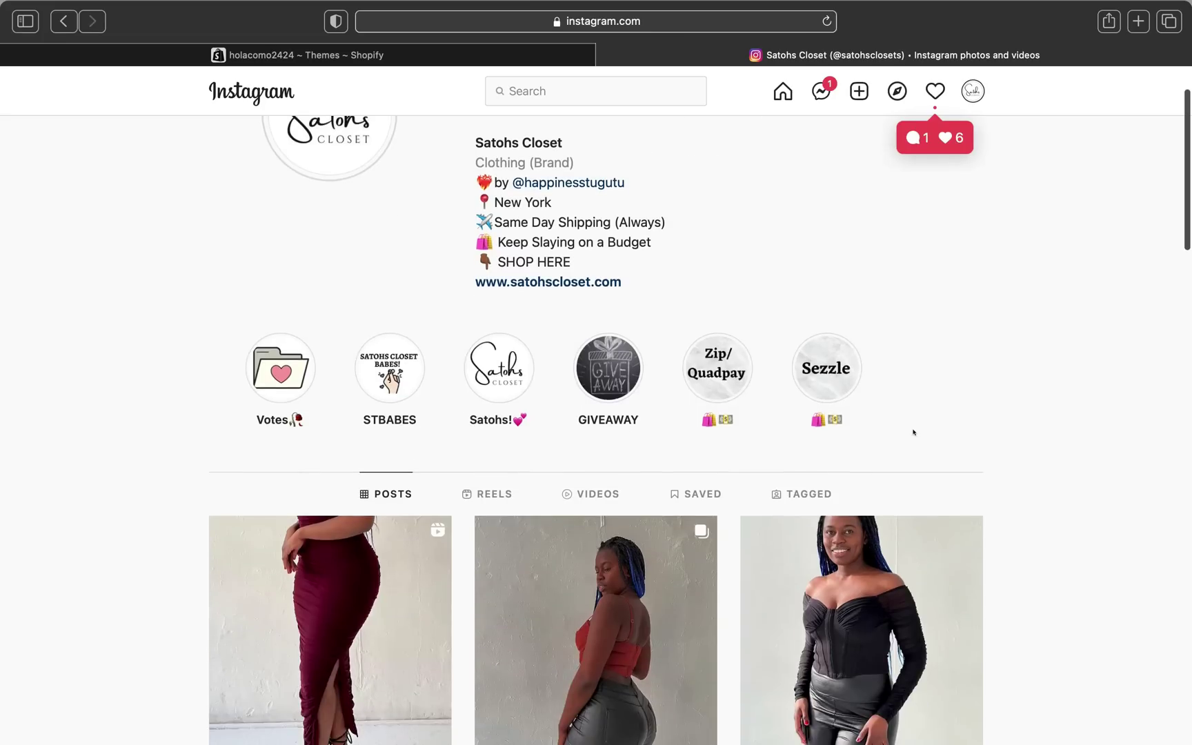
{"action": "scroll", "coordinate": [913, 432], "scroll_direction": "down", "scroll_amount": 3}
{"action": "scroll", "coordinate": [913, 431], "scroll_direction": "down", "scroll_amount": 15}
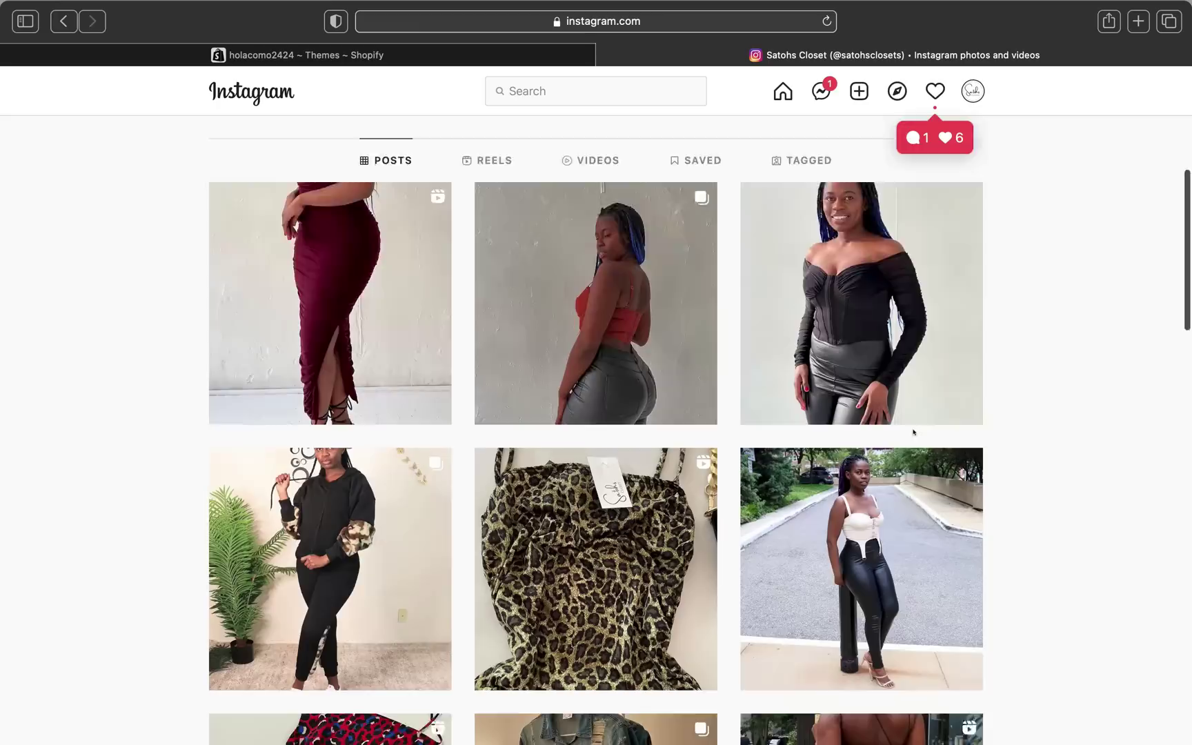
{"action": "scroll", "coordinate": [909, 431], "scroll_direction": "up", "scroll_amount": 15}
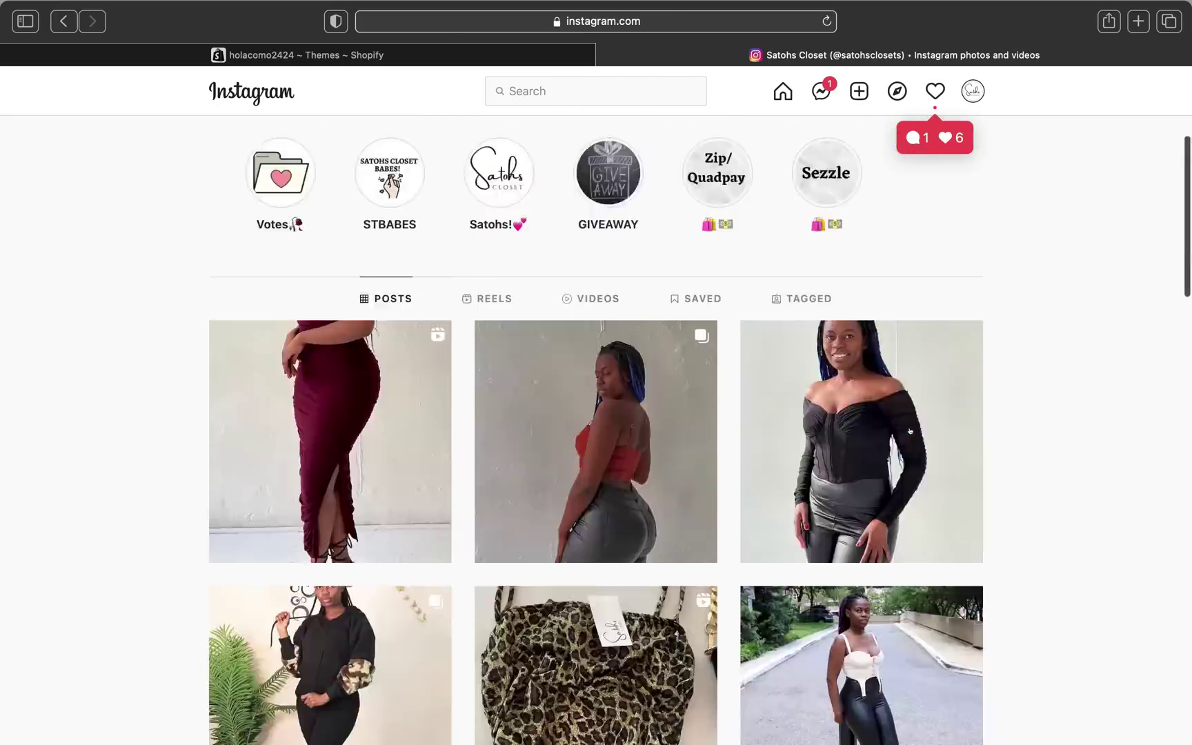
{"action": "left_click", "coordinate": [55, 19]}
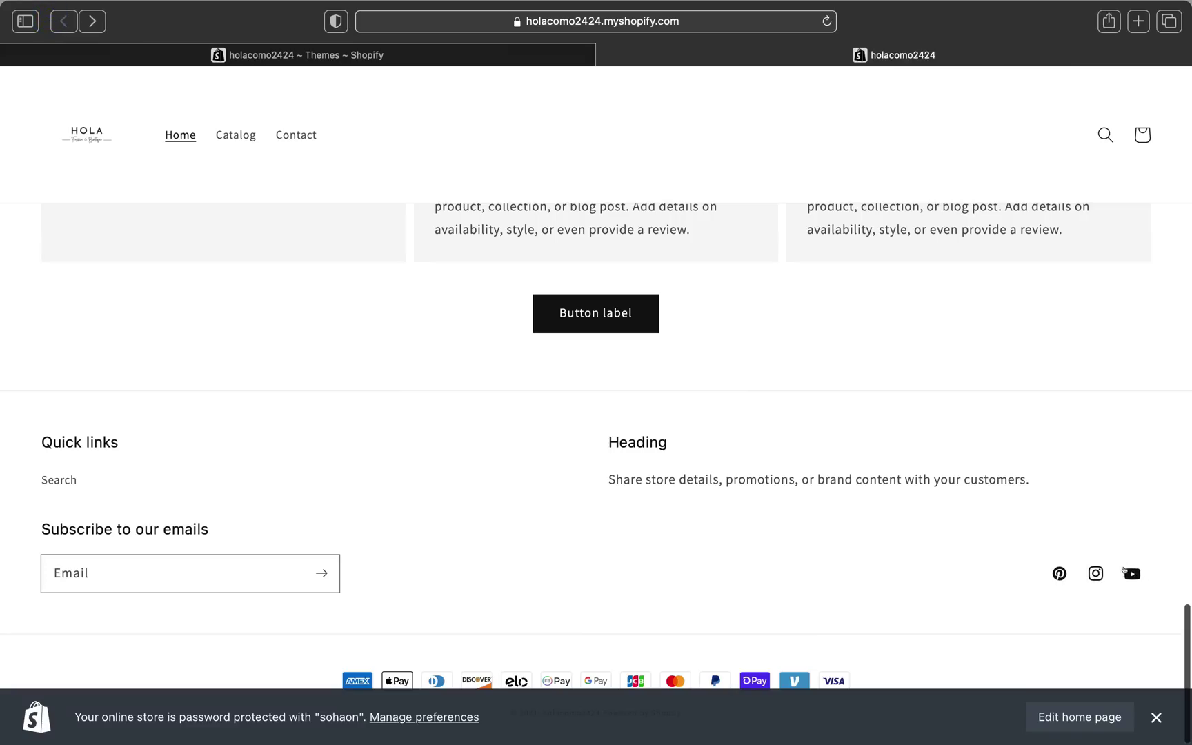
{"action": "left_click", "coordinate": [1130, 572]}
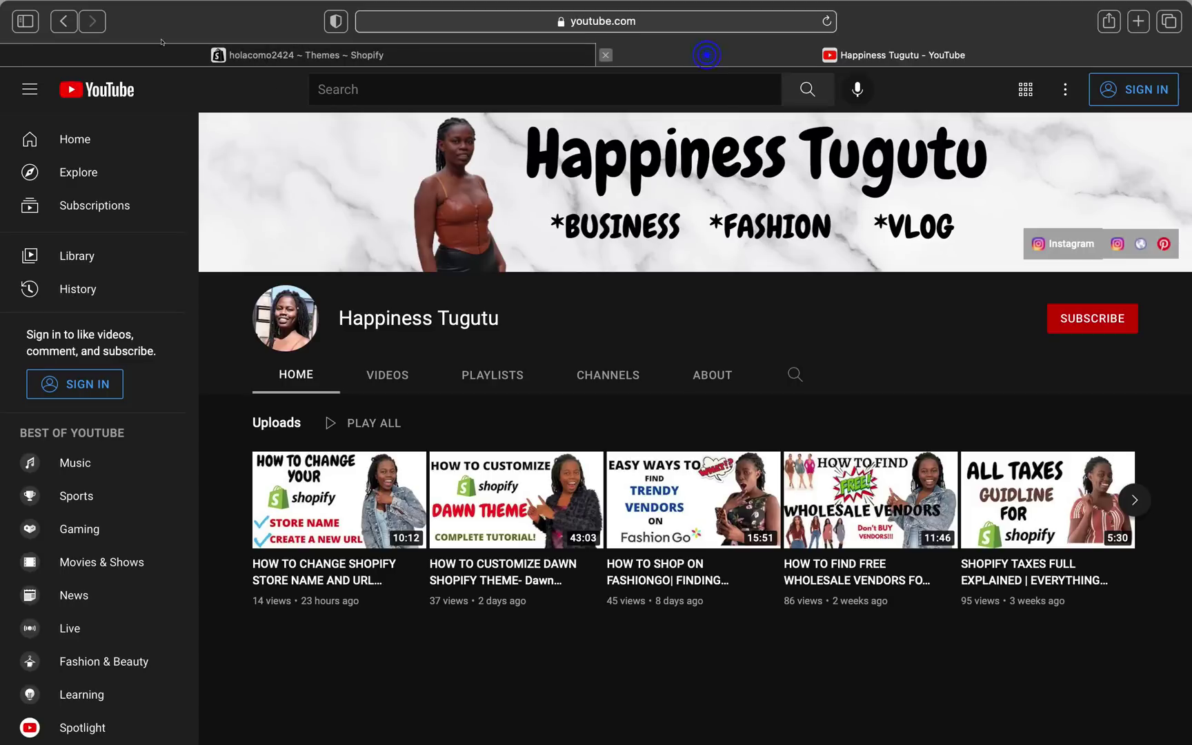
{"action": "key", "text": "super+bracketleft"}
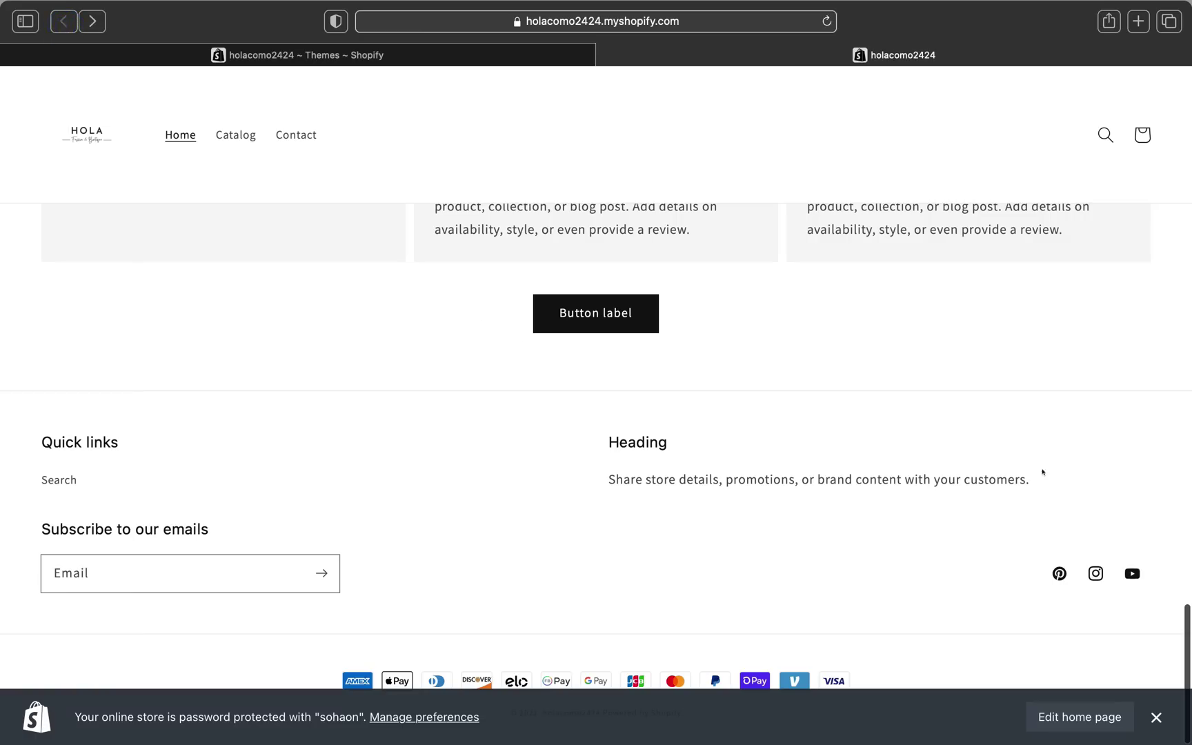
{"action": "left_click", "coordinate": [1059, 573]}
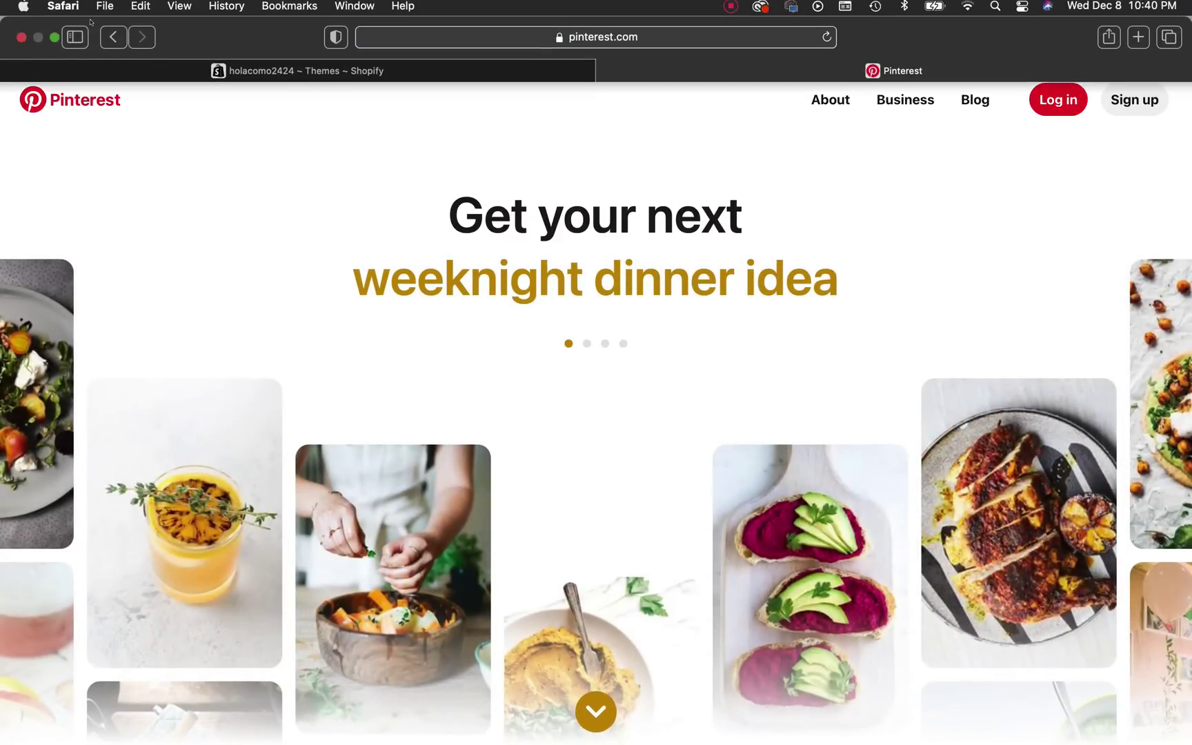
{"action": "left_click", "coordinate": [124, 38]}
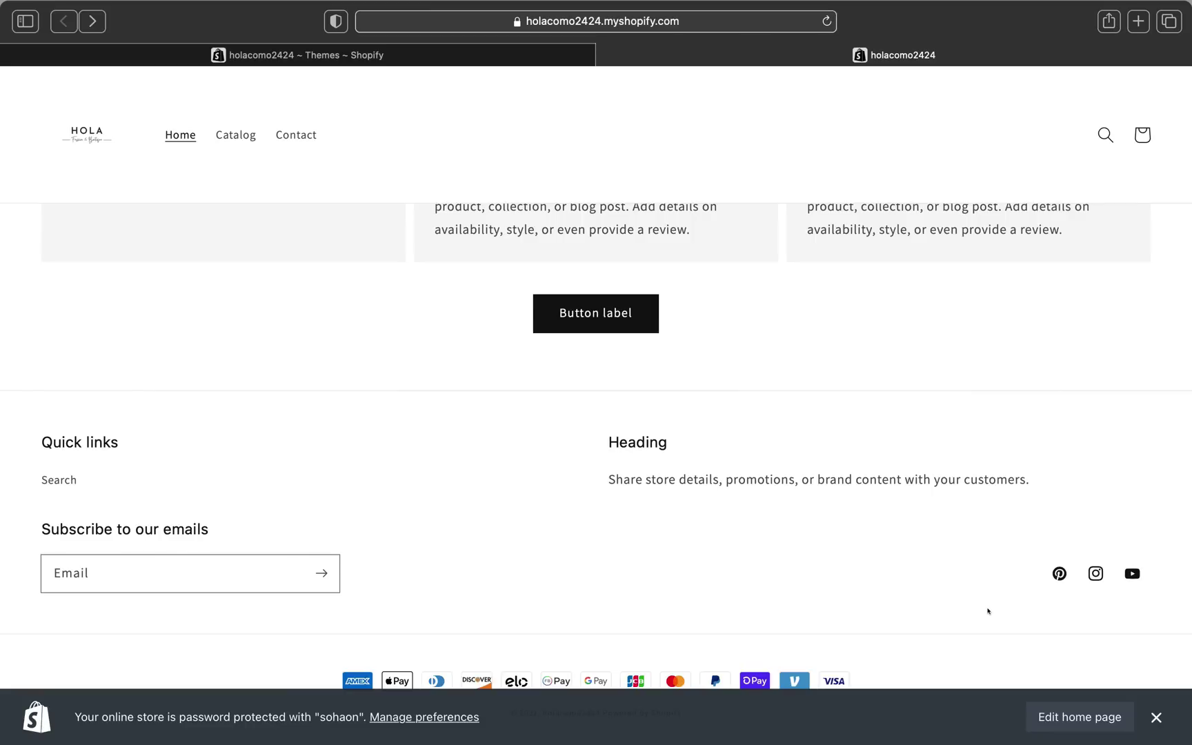
{"action": "scroll", "coordinate": [987, 611], "scroll_direction": "up", "scroll_amount": 15}
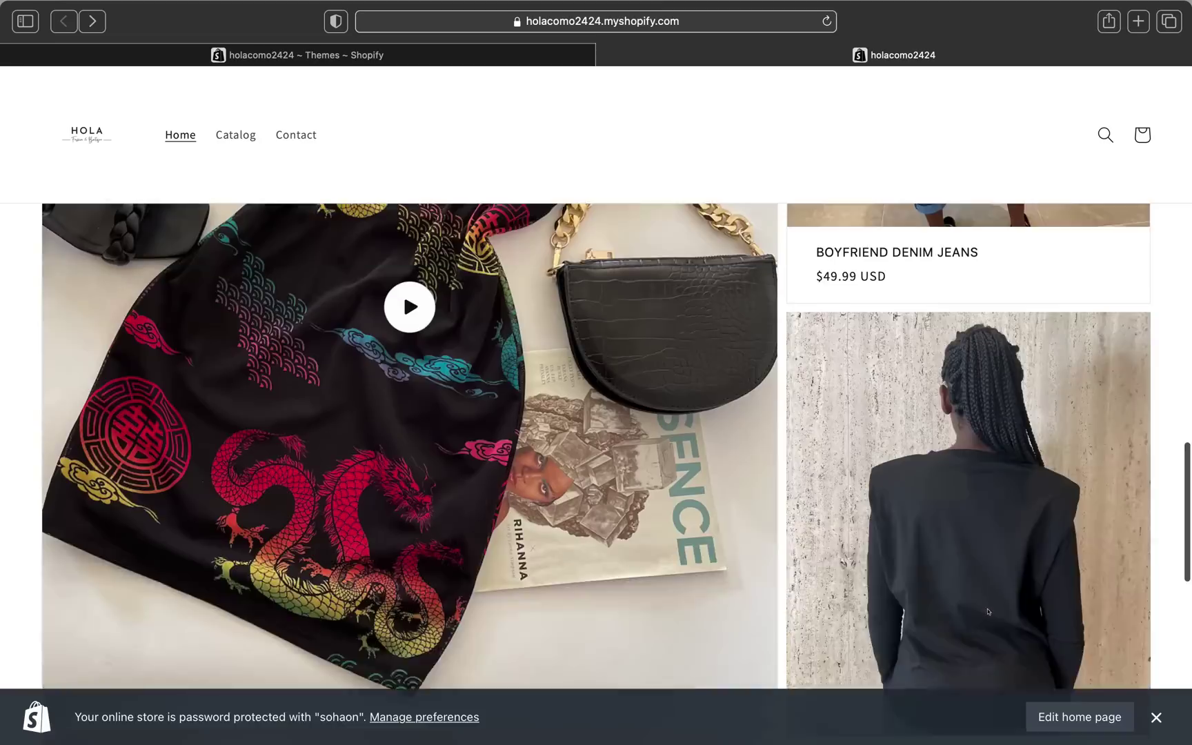
{"action": "scroll", "coordinate": [988, 611], "scroll_direction": "up", "scroll_amount": 10}
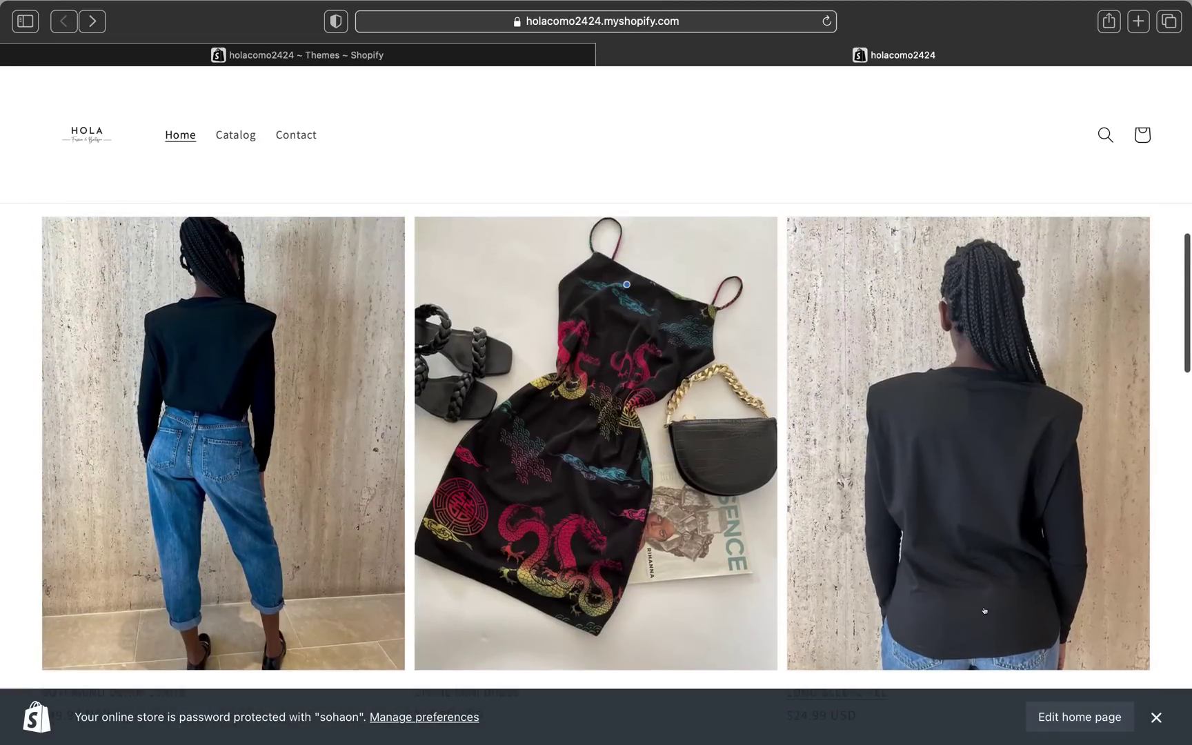
{"action": "scroll", "coordinate": [984, 611], "scroll_direction": "up", "scroll_amount": 10}
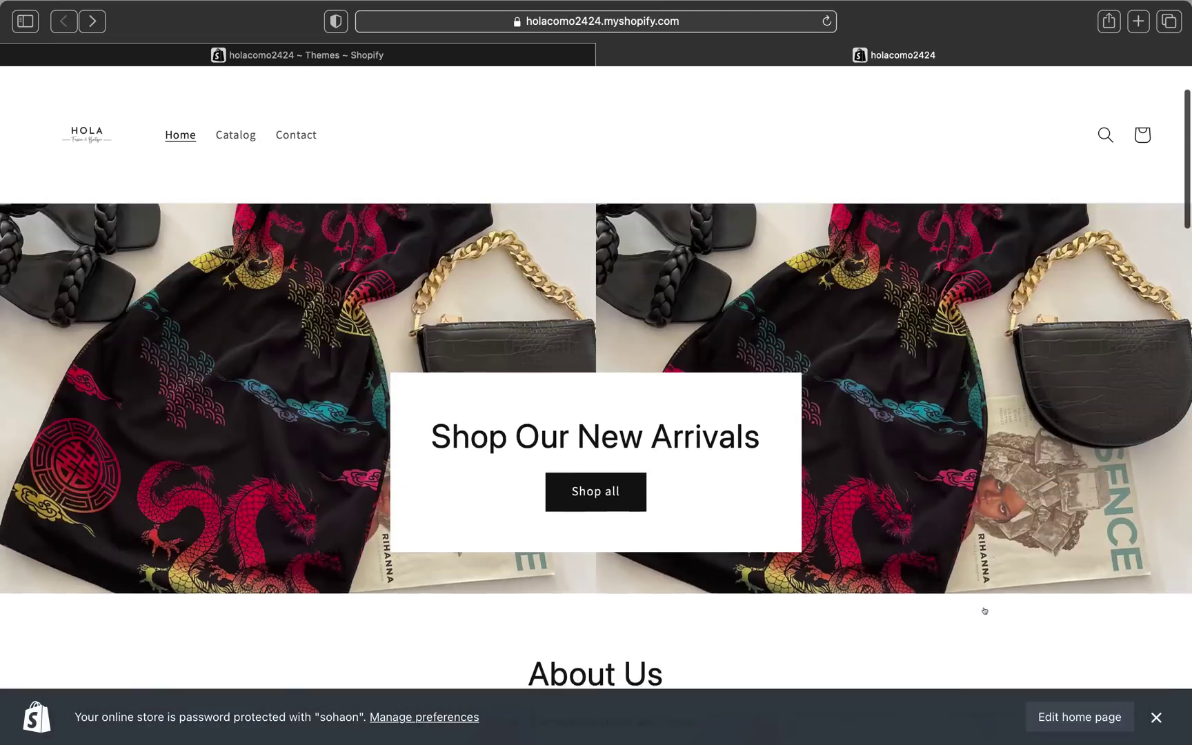
{"action": "scroll", "coordinate": [984, 611], "scroll_direction": "up", "scroll_amount": 3}
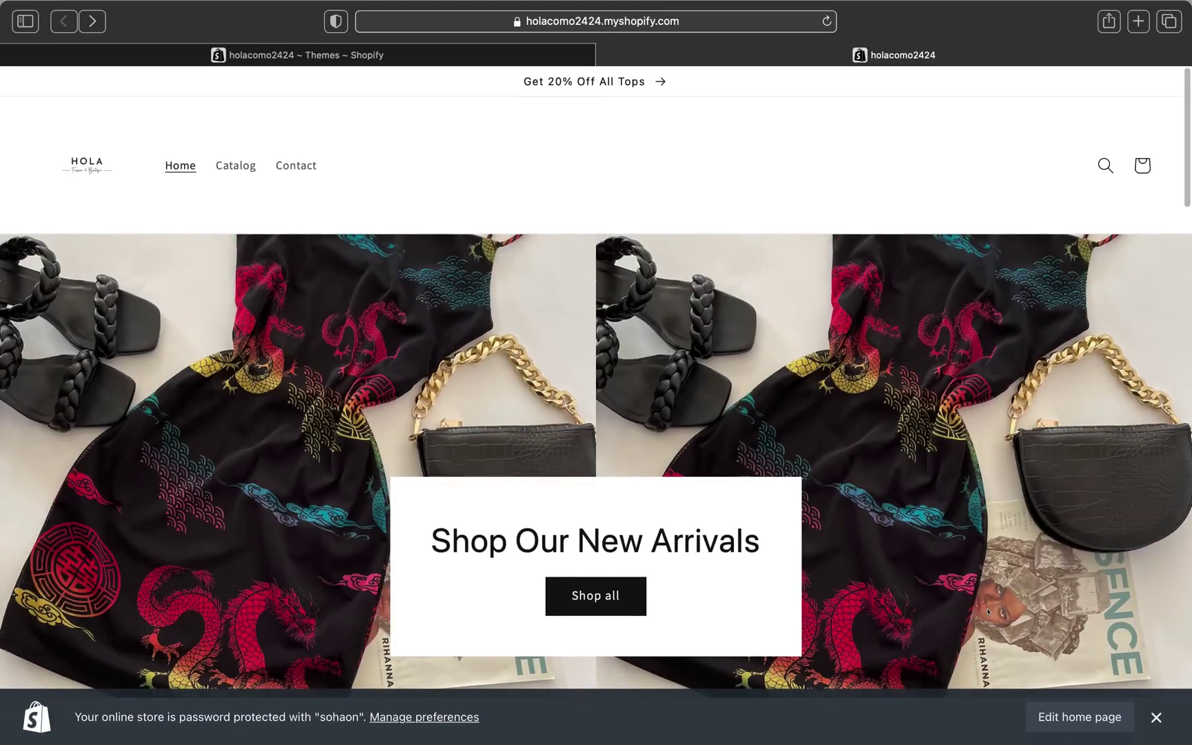